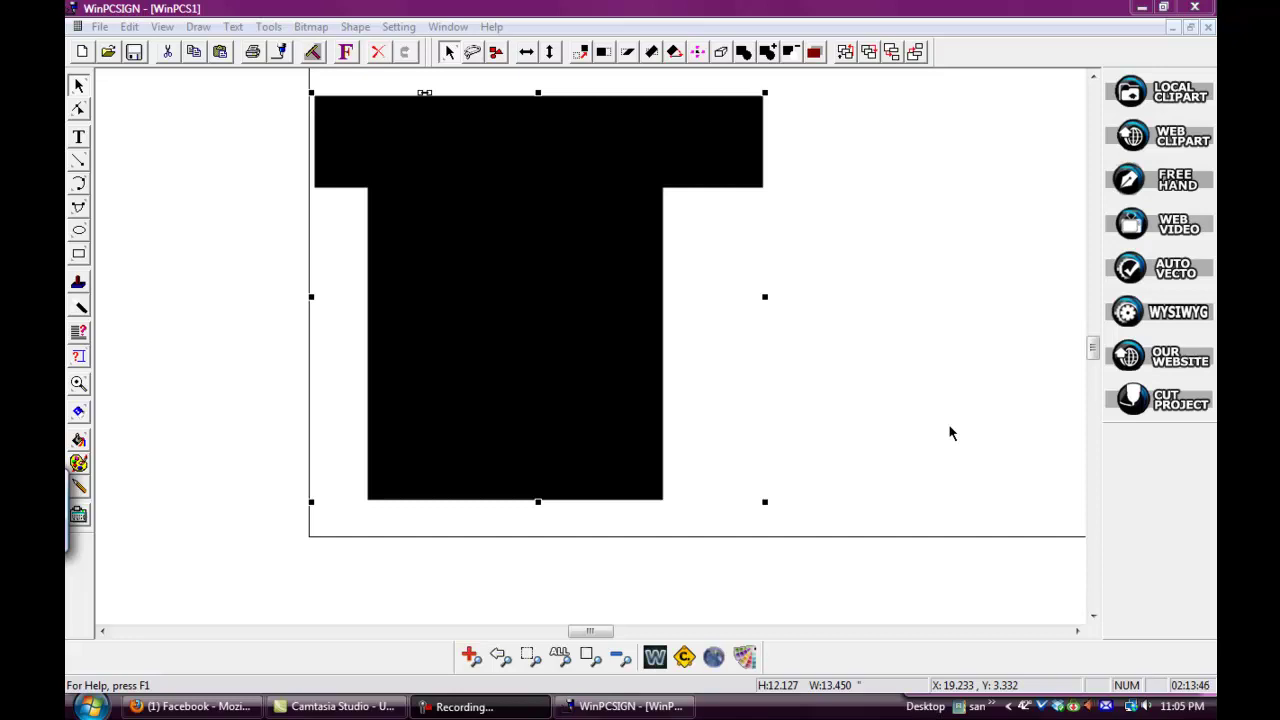
- Select all the objects in the design, examine them in outline view, and return to the filled view
{"action": "left_click", "coordinate": [1093, 77]}
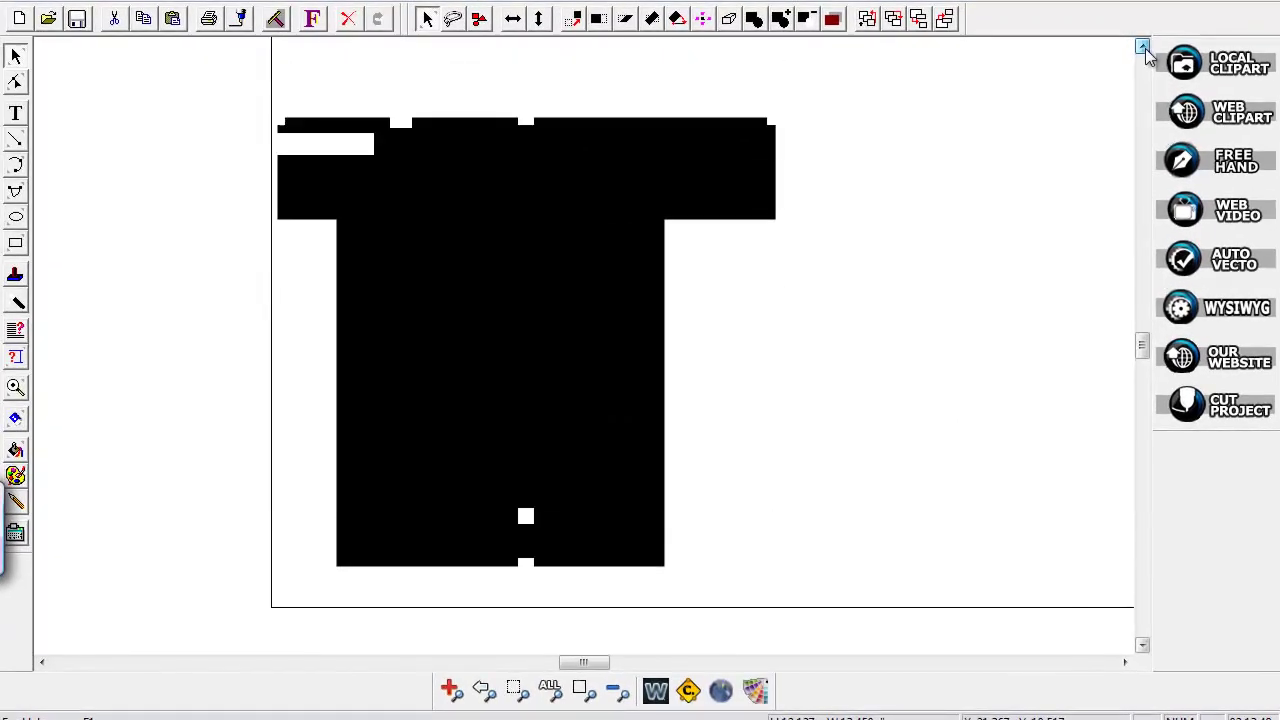
{"action": "left_click", "coordinate": [121, 94]}
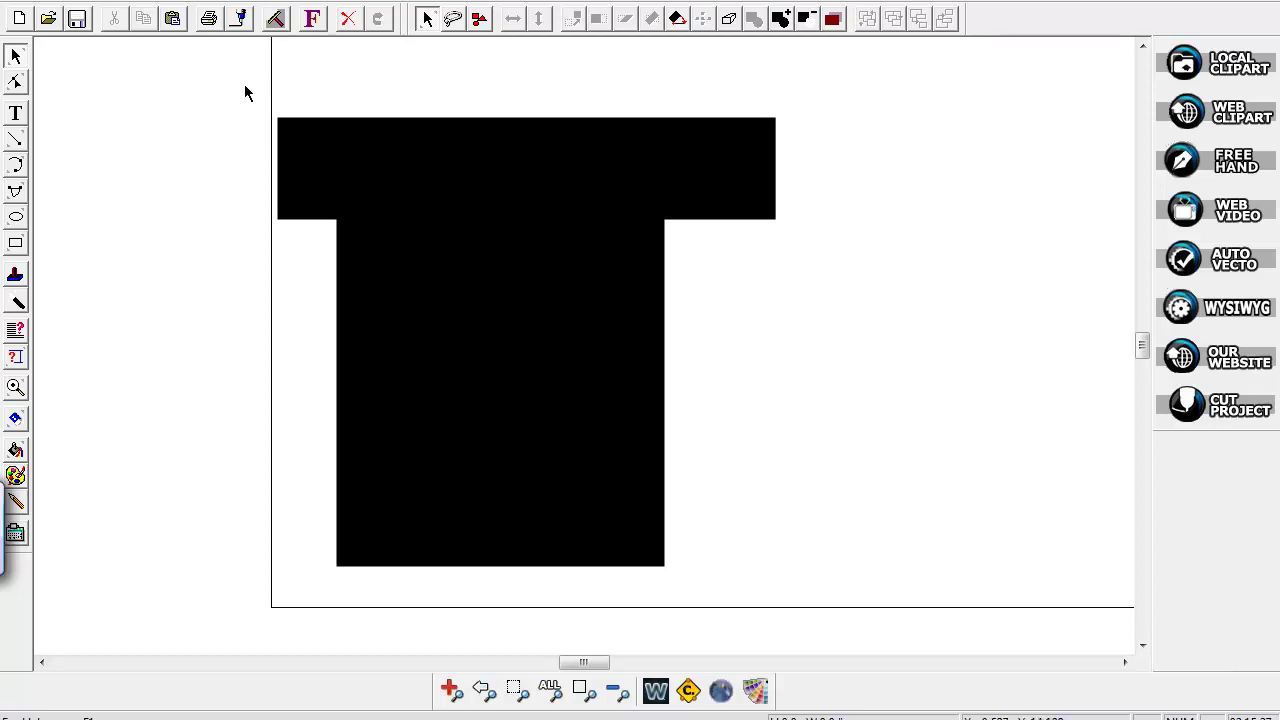
{"action": "left_click_drag", "start_coordinate": [240, 88], "coordinate": [832, 591]}
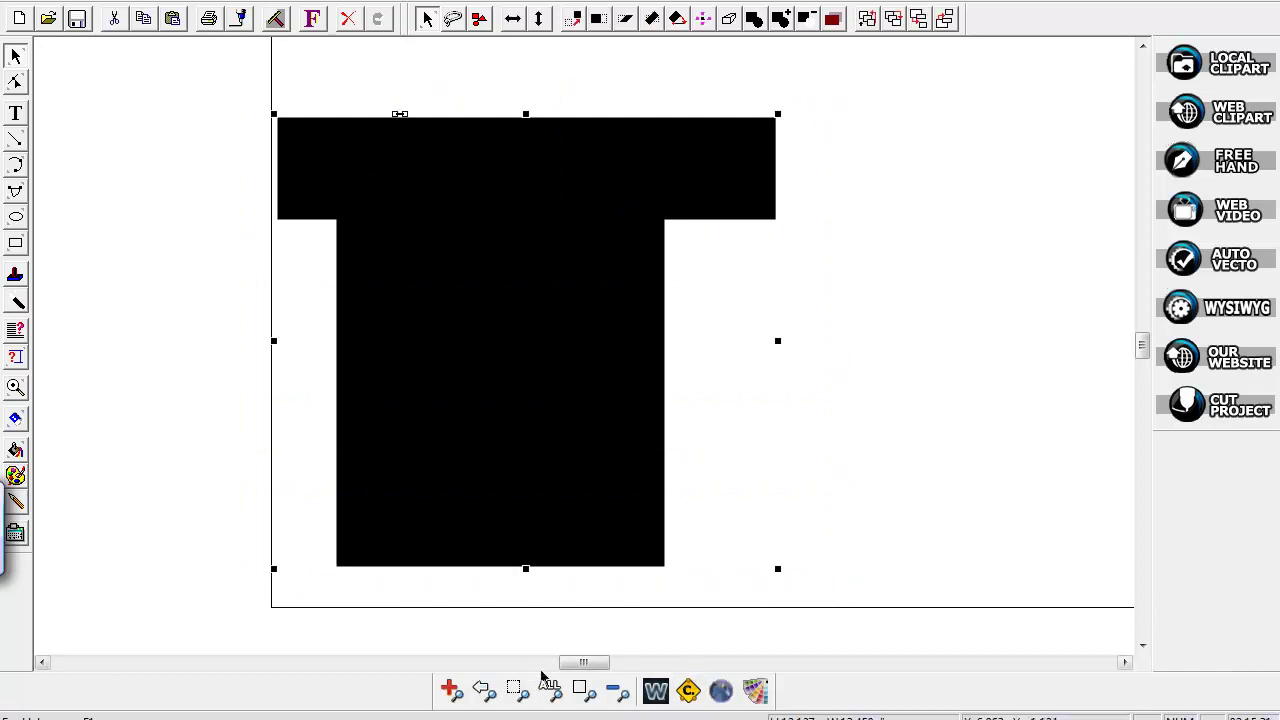
{"action": "left_click", "coordinate": [652, 698]}
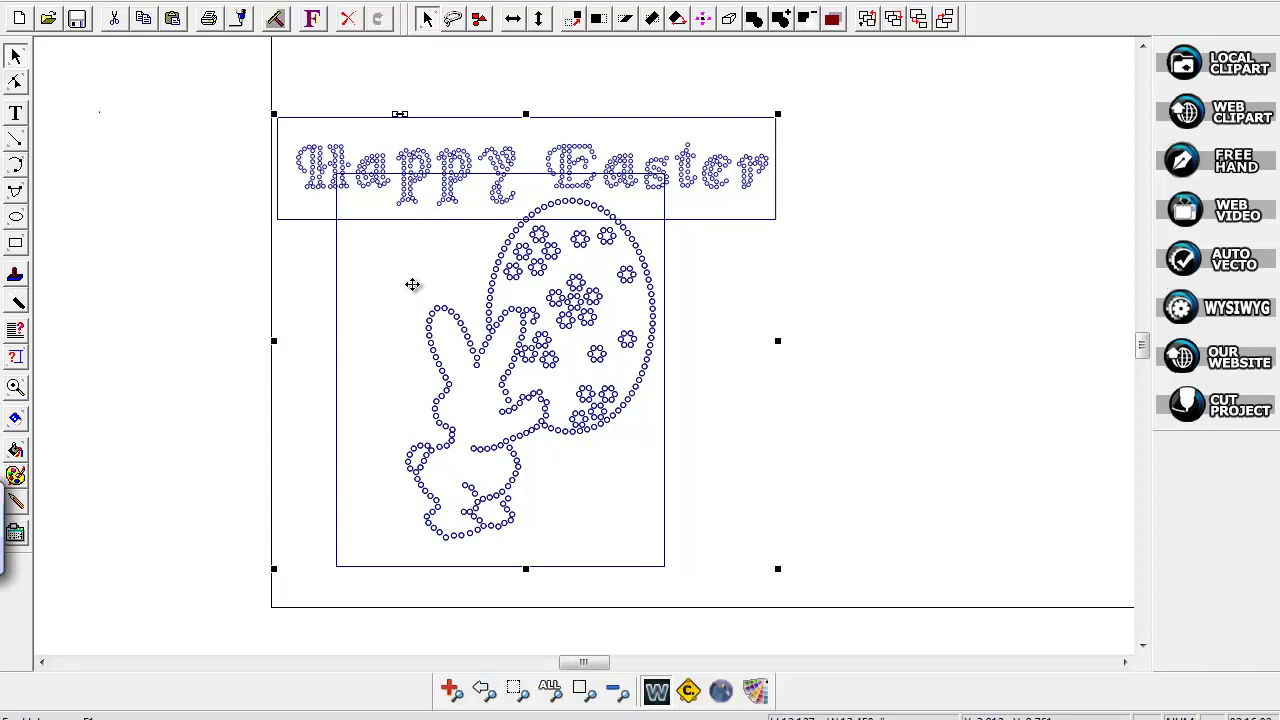
{"action": "left_click", "coordinate": [656, 692]}
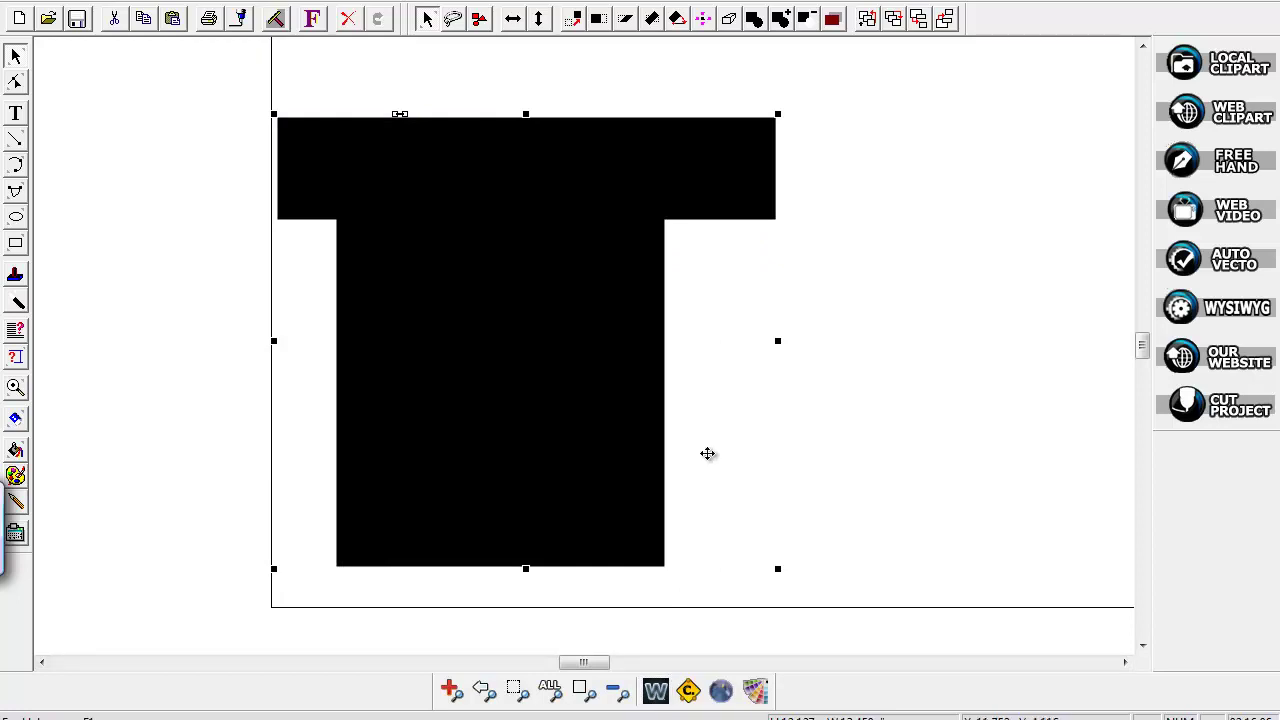
{"action": "left_click", "coordinate": [893, 102]}
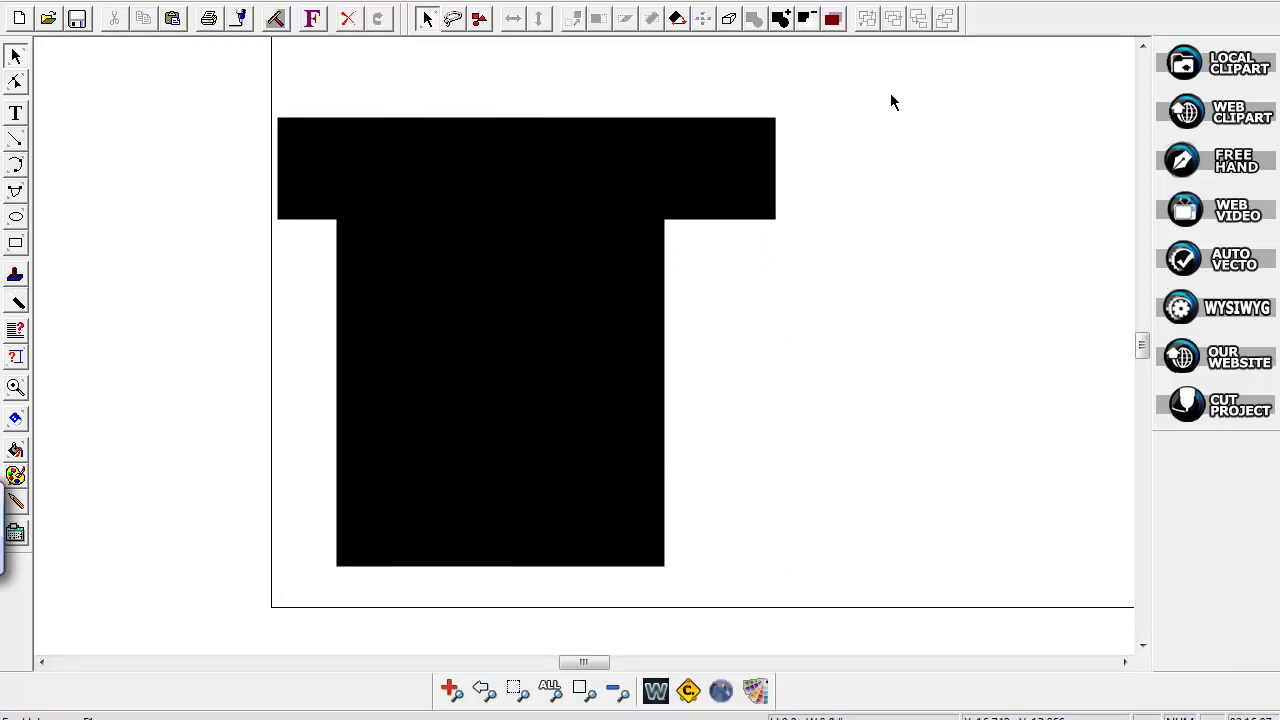
- Fill the wide upper black rectangle with white
{"action": "left_click", "coordinate": [768, 126]}
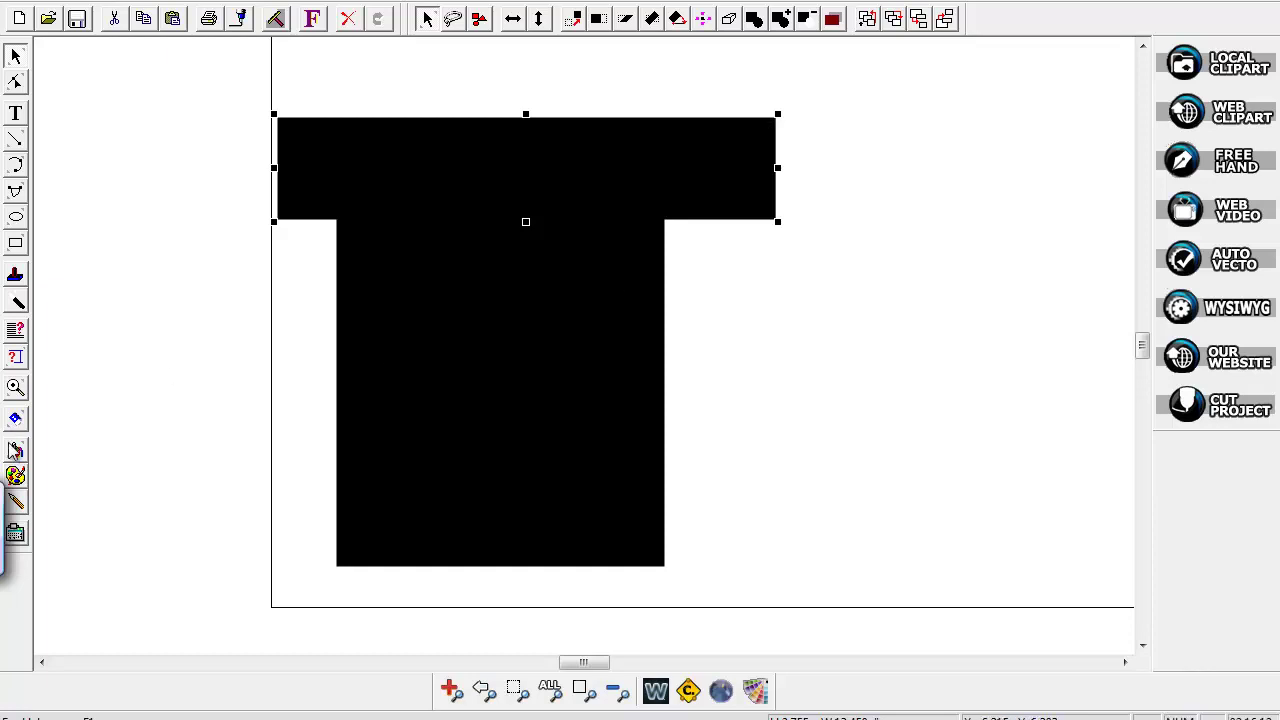
{"action": "left_click", "coordinate": [15, 476]}
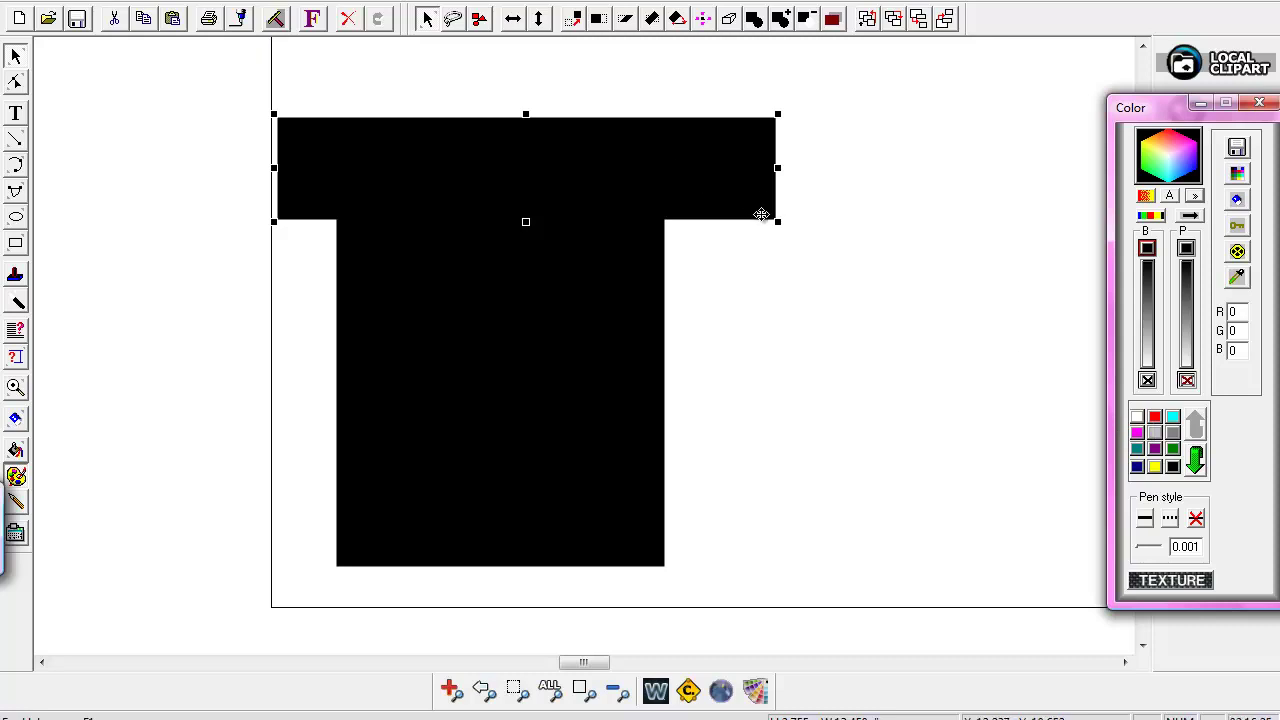
{"action": "left_click", "coordinate": [1137, 417]}
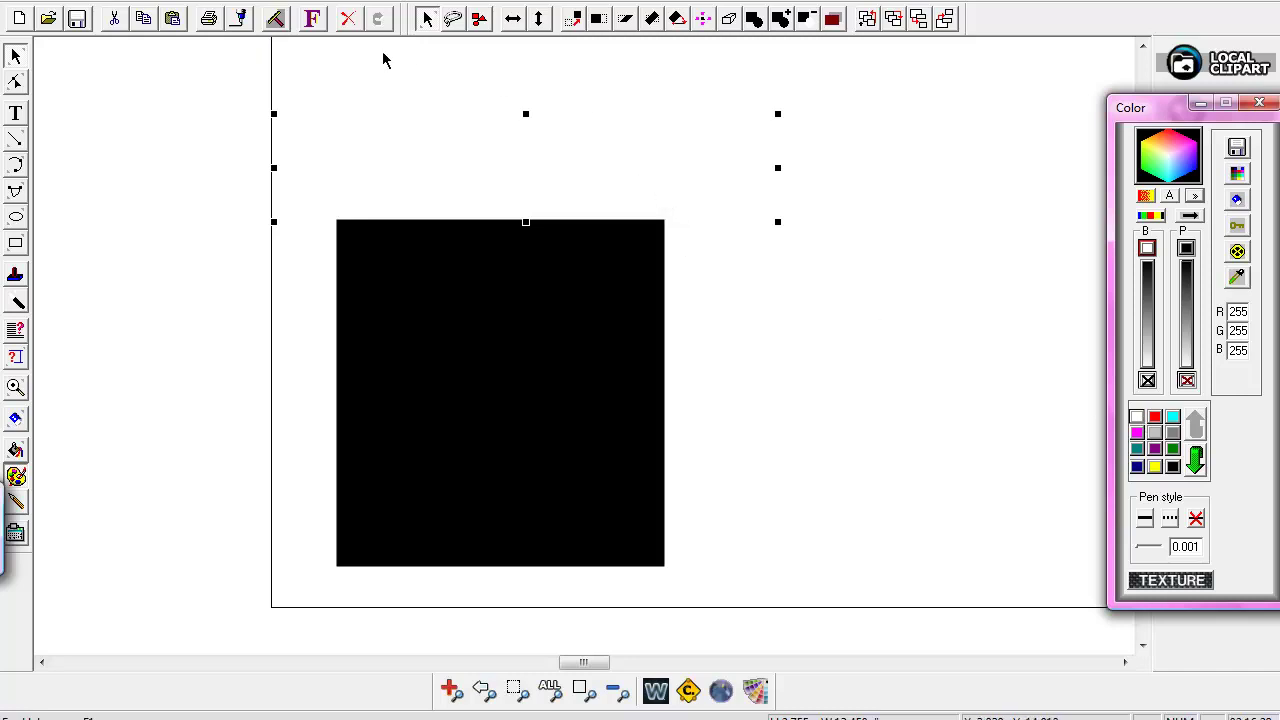
- Send the upper rectangle behind the Happy Easter lettering and give it a magenta outline
{"action": "left_click", "coordinate": [315, 5]}
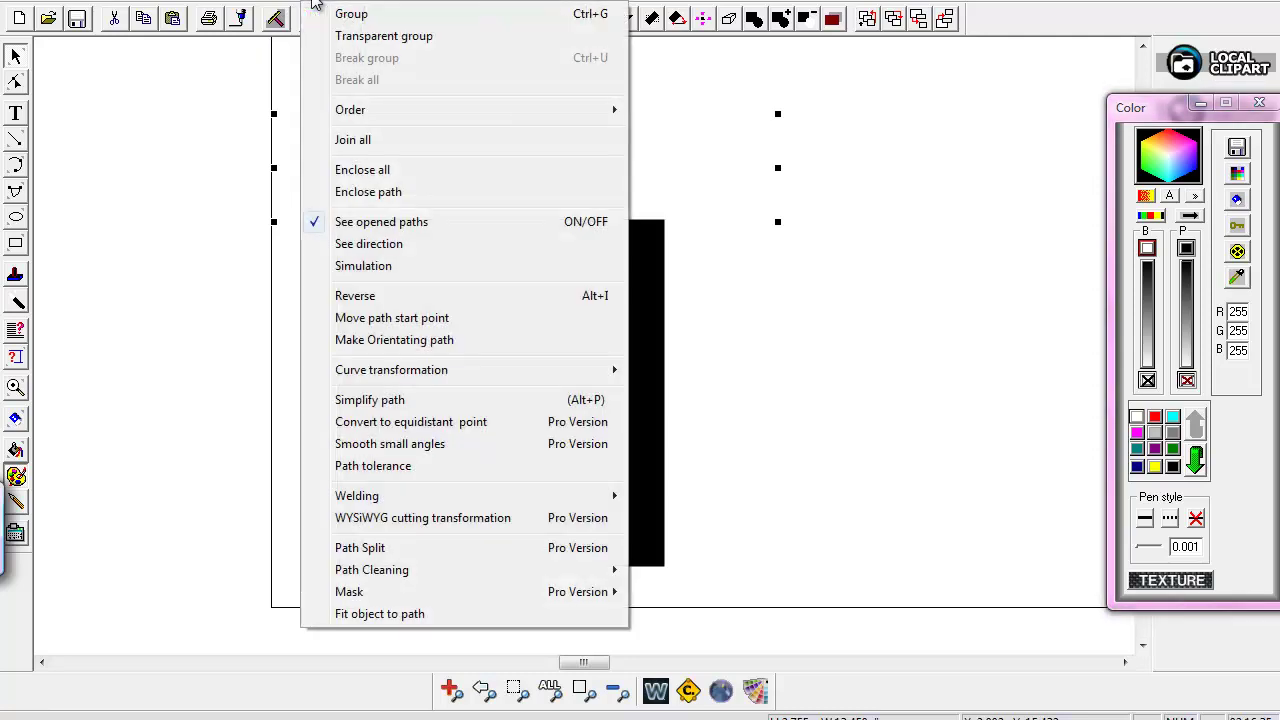
{"action": "mouse_move", "coordinate": [350, 113]}
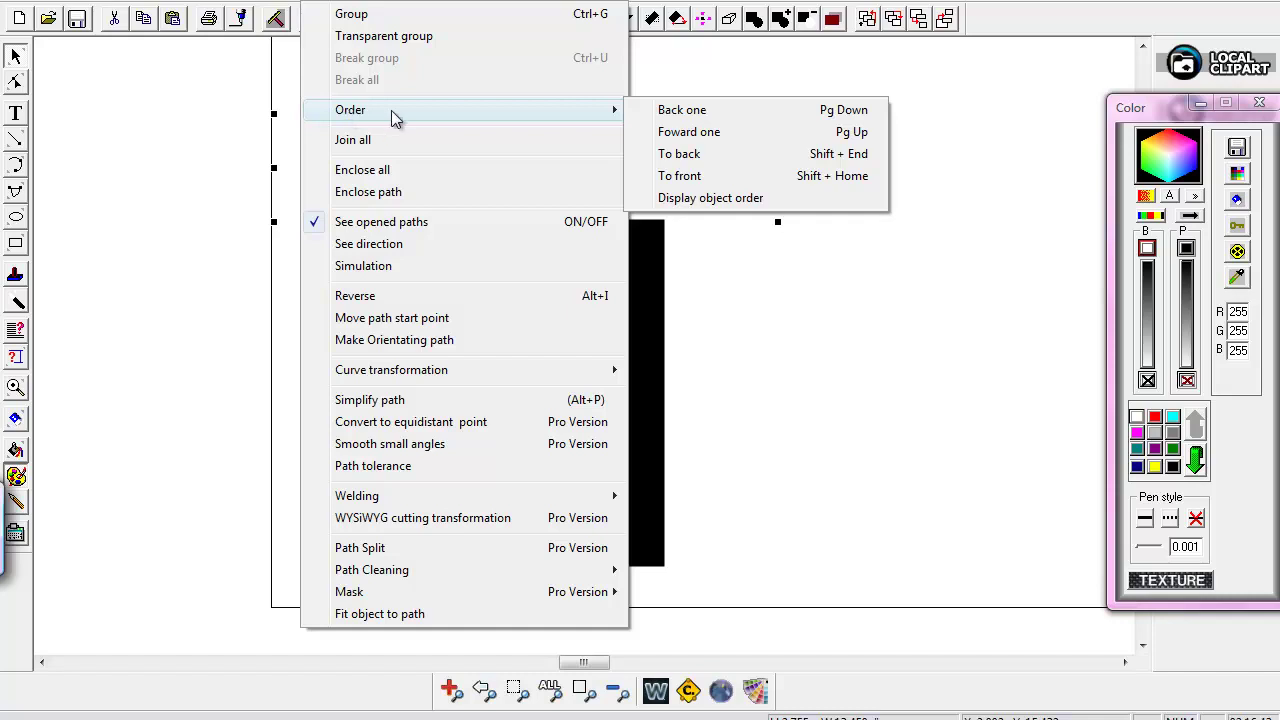
{"action": "left_click", "coordinate": [663, 156]}
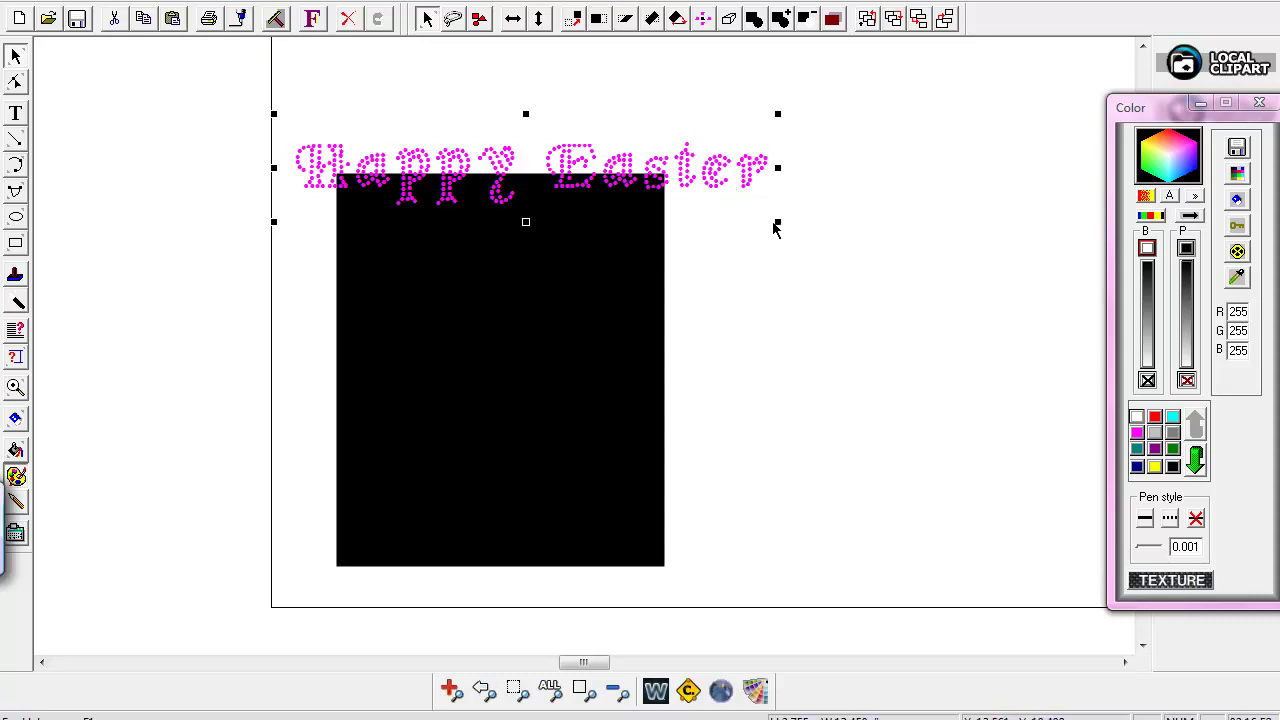
{"action": "left_click", "coordinate": [1137, 433]}
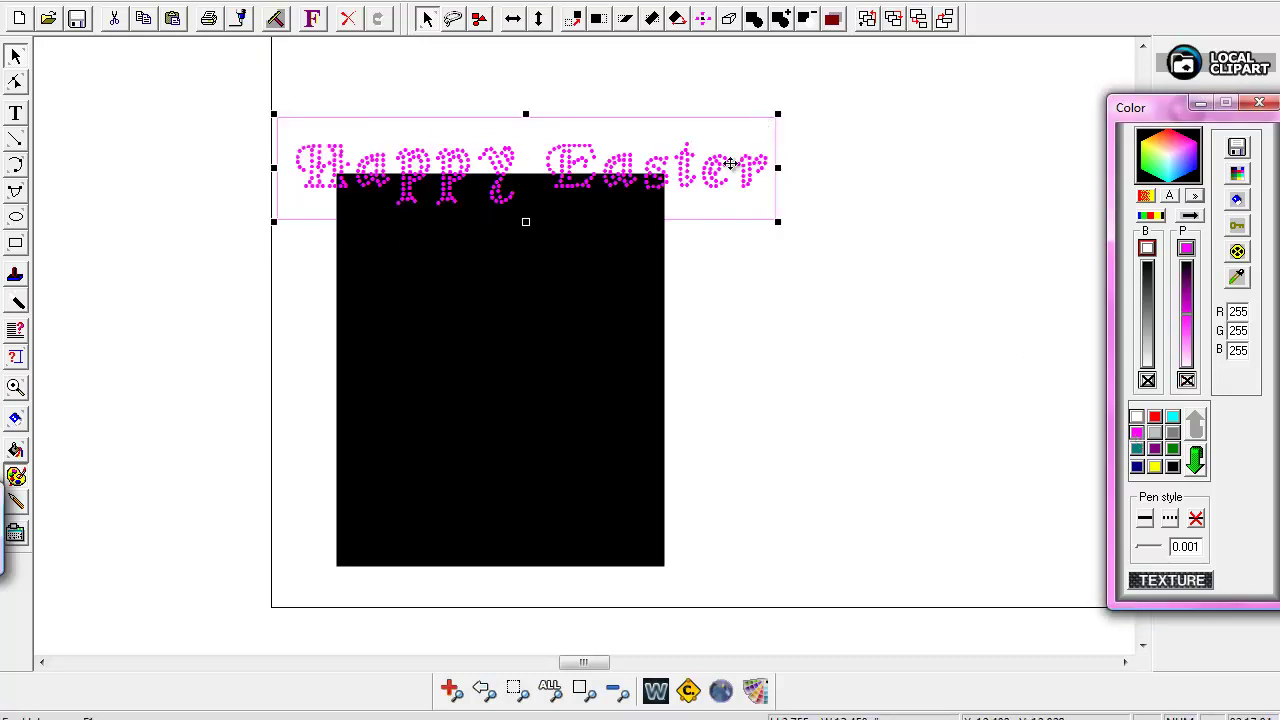
- Fill the large lower black rectangle with white
{"action": "left_click", "coordinate": [726, 327]}
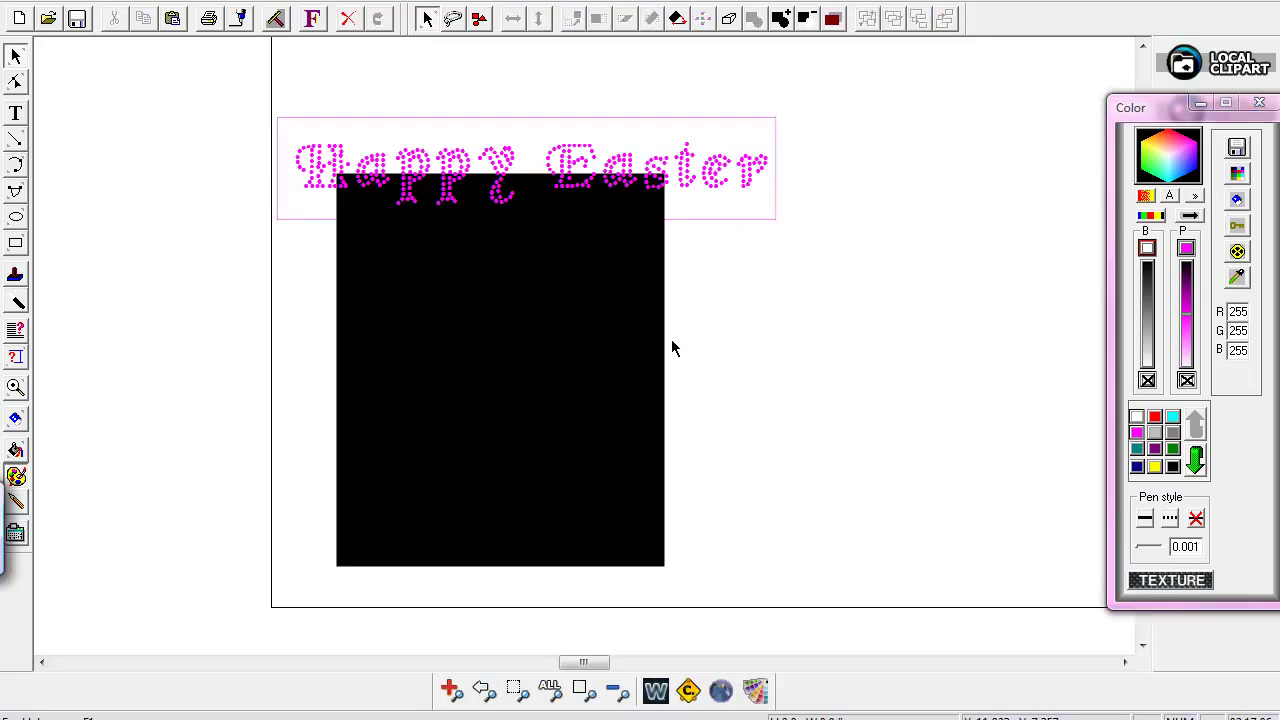
{"action": "left_click", "coordinate": [661, 363]}
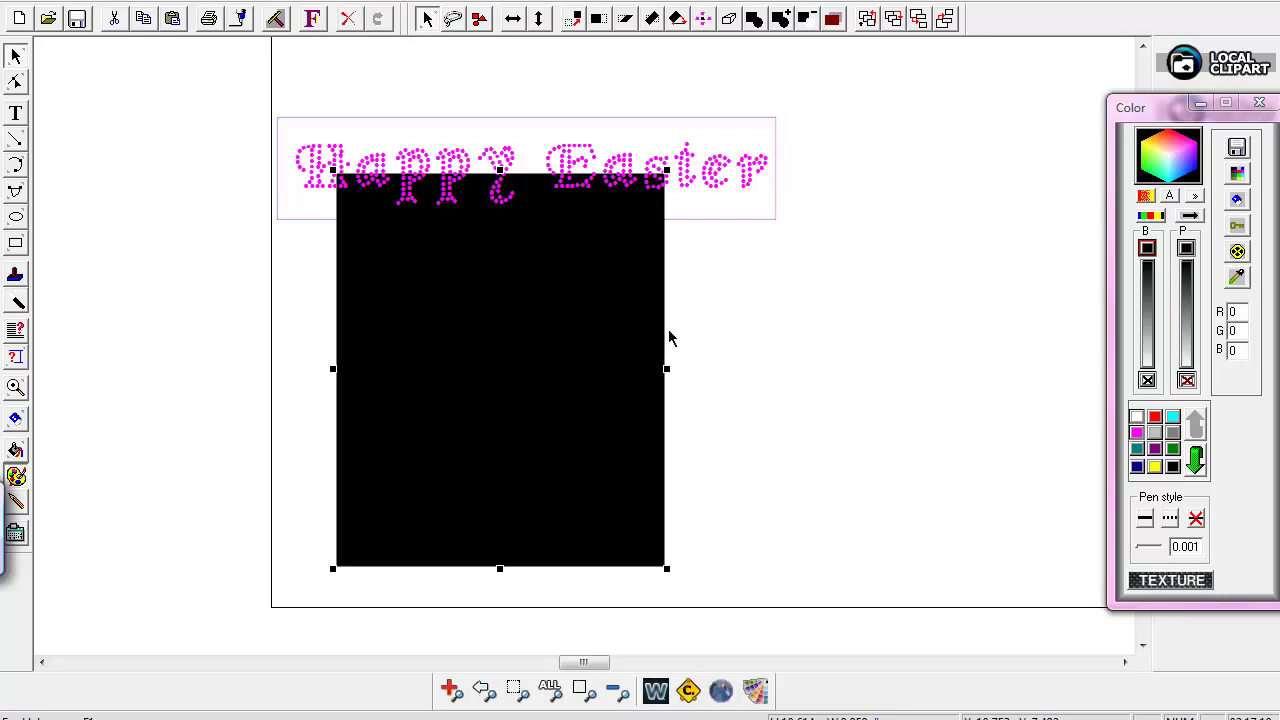
{"action": "left_click", "coordinate": [1136, 417]}
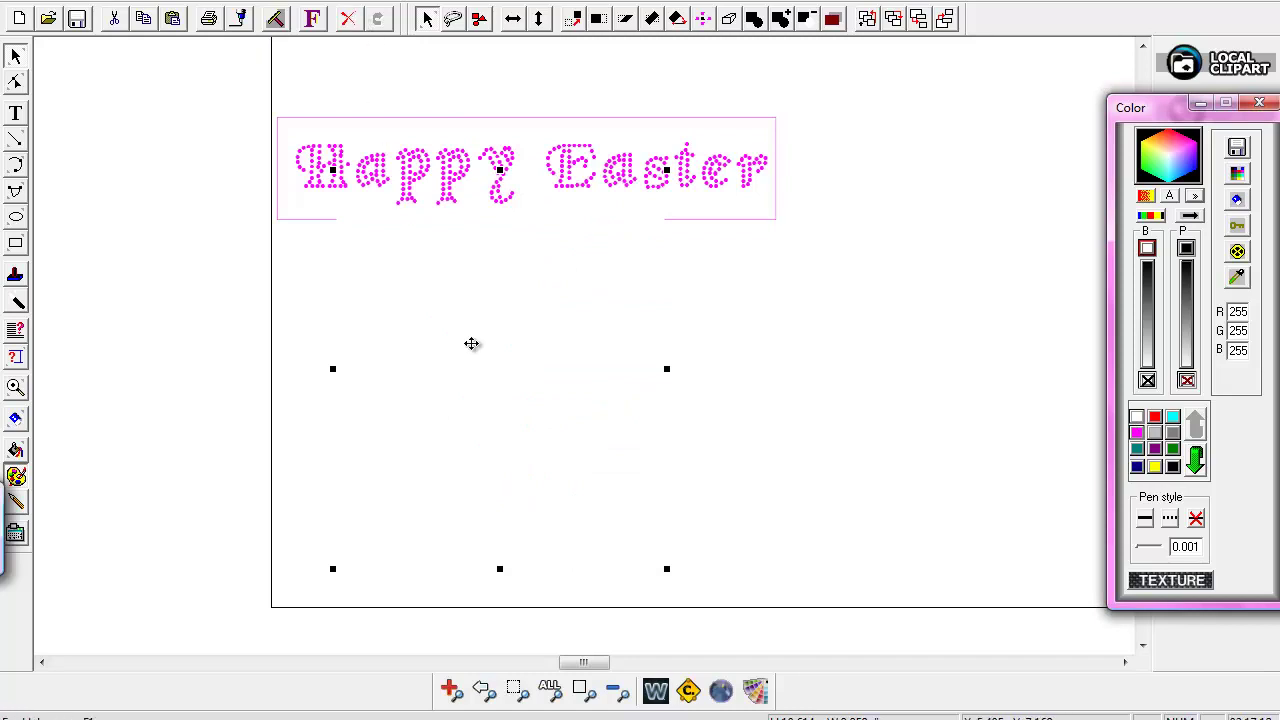
- Send the lower rectangle behind the bunny and egg design and give it a magenta outline
{"action": "left_click", "coordinate": [325, 4]}
{"action": "mouse_move", "coordinate": [372, 120]}
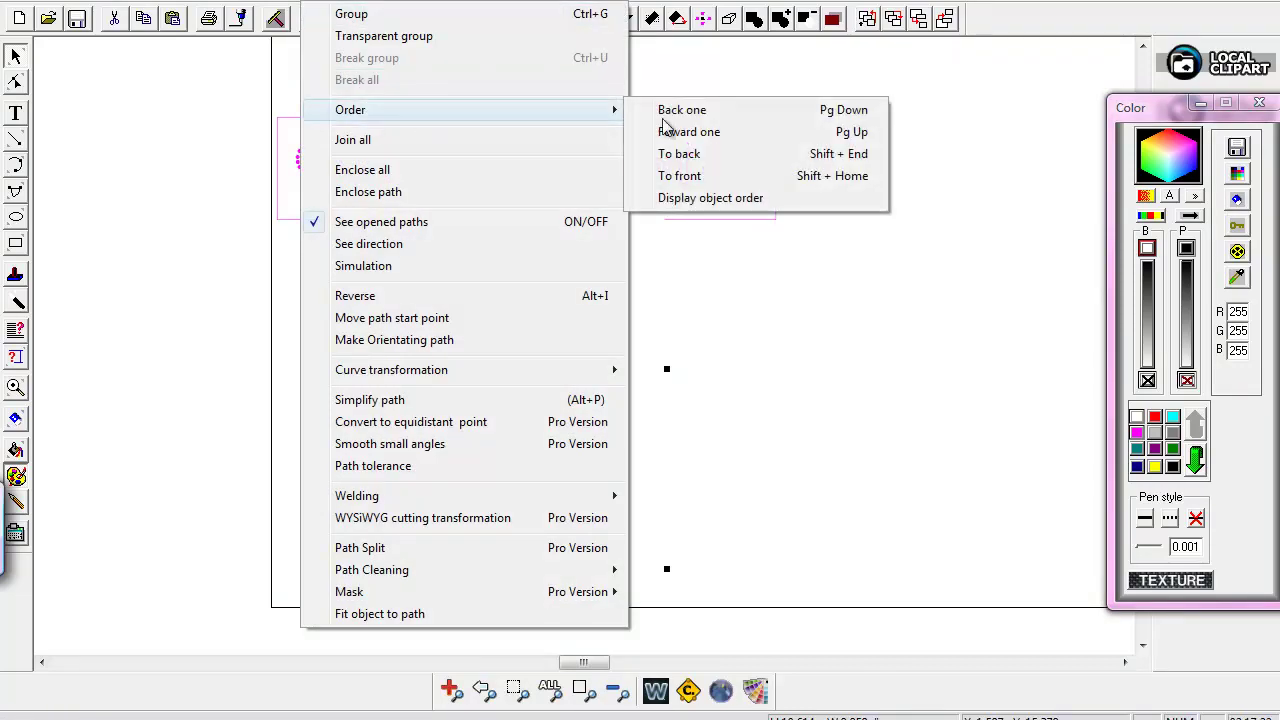
{"action": "left_click", "coordinate": [688, 160]}
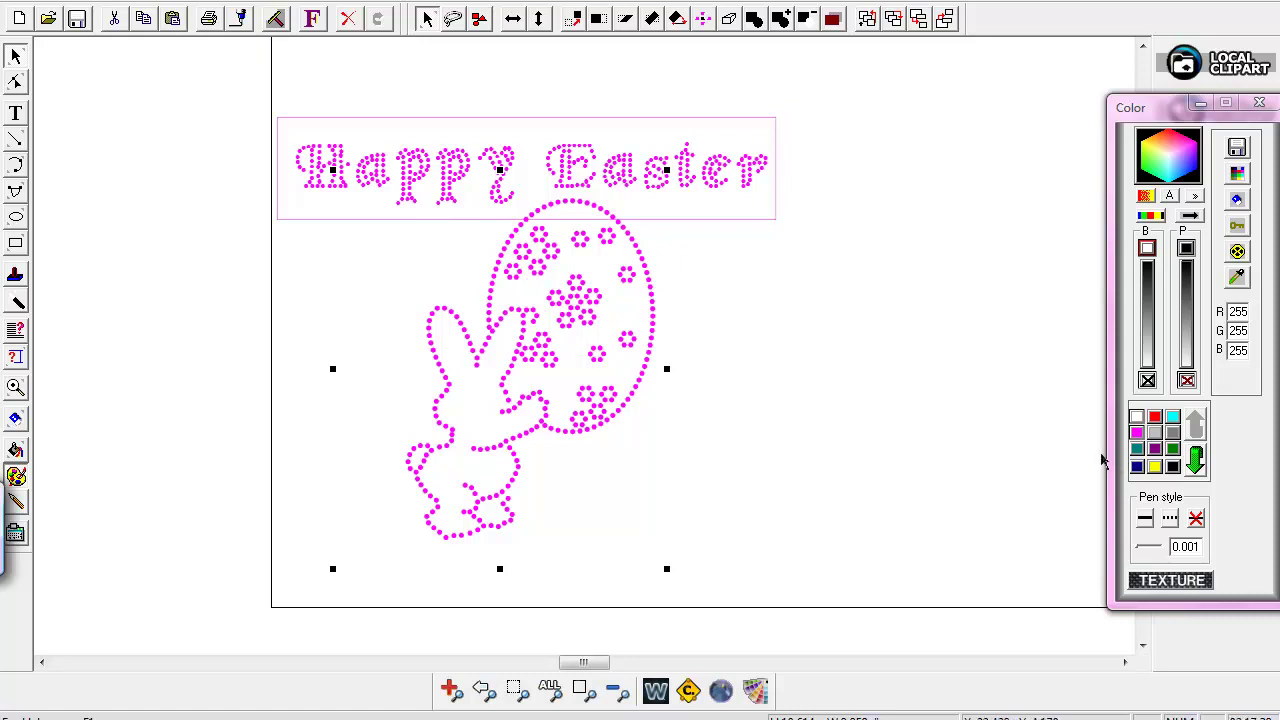
{"action": "left_click", "coordinate": [1137, 433]}
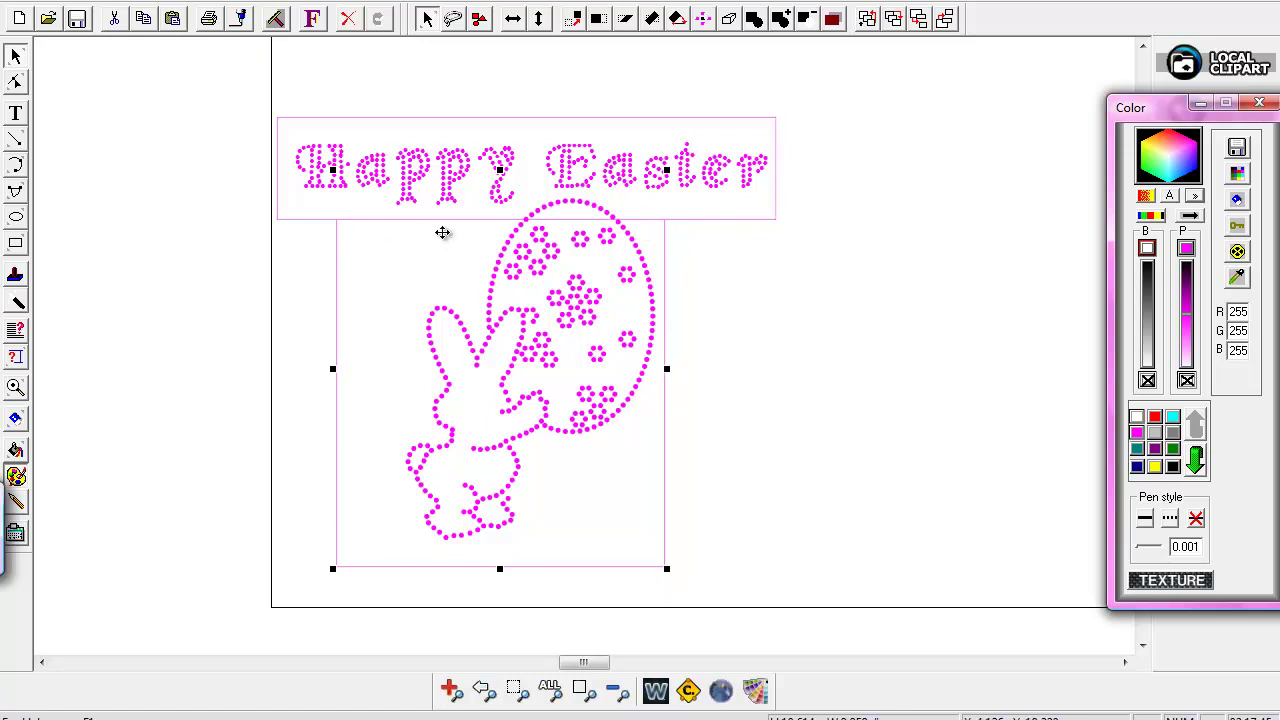
{"action": "left_click", "coordinate": [765, 347]}
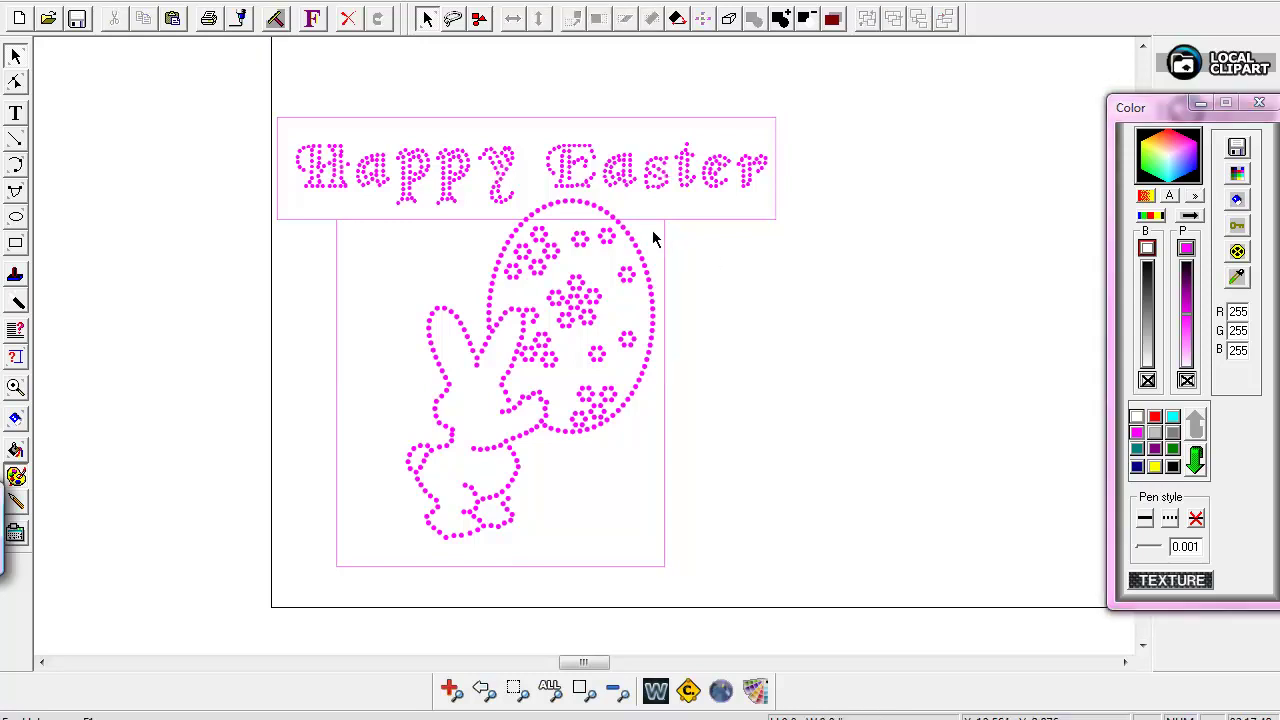
{"action": "left_click", "coordinate": [452, 18]}
{"action": "mouse_move", "coordinate": [729, 131]}
{"action": "left_mouse_down"}
{"action": "mouse_move", "coordinate": [312, 138]}
{"action": "mouse_move", "coordinate": [288, 169]}
{"action": "mouse_move", "coordinate": [313, 198]}
{"action": "mouse_move", "coordinate": [477, 218]}
{"action": "mouse_move", "coordinate": [538, 194]}
{"action": "mouse_move", "coordinate": [677, 207]}
{"action": "mouse_move", "coordinate": [758, 197]}
{"action": "mouse_move", "coordinate": [775, 159]}
{"action": "mouse_move", "coordinate": [729, 132]}
{"action": "left_mouse_up"}
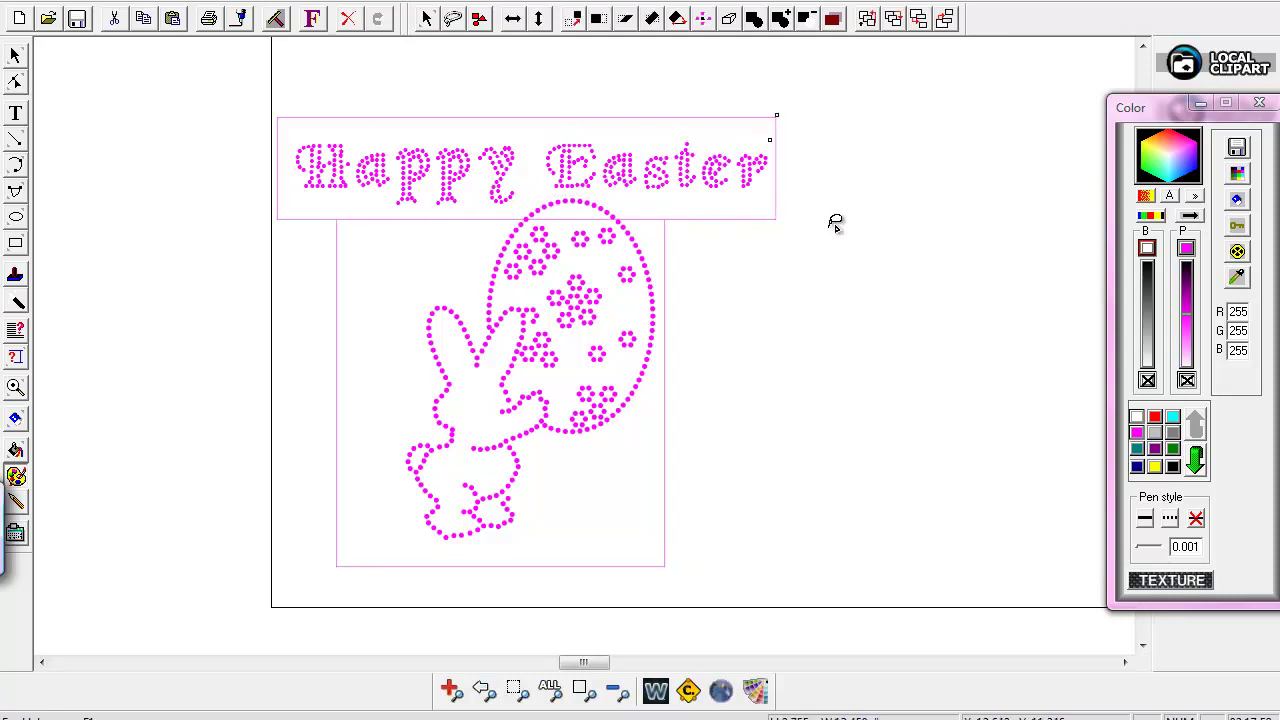
{"action": "left_click", "coordinate": [1173, 419]}
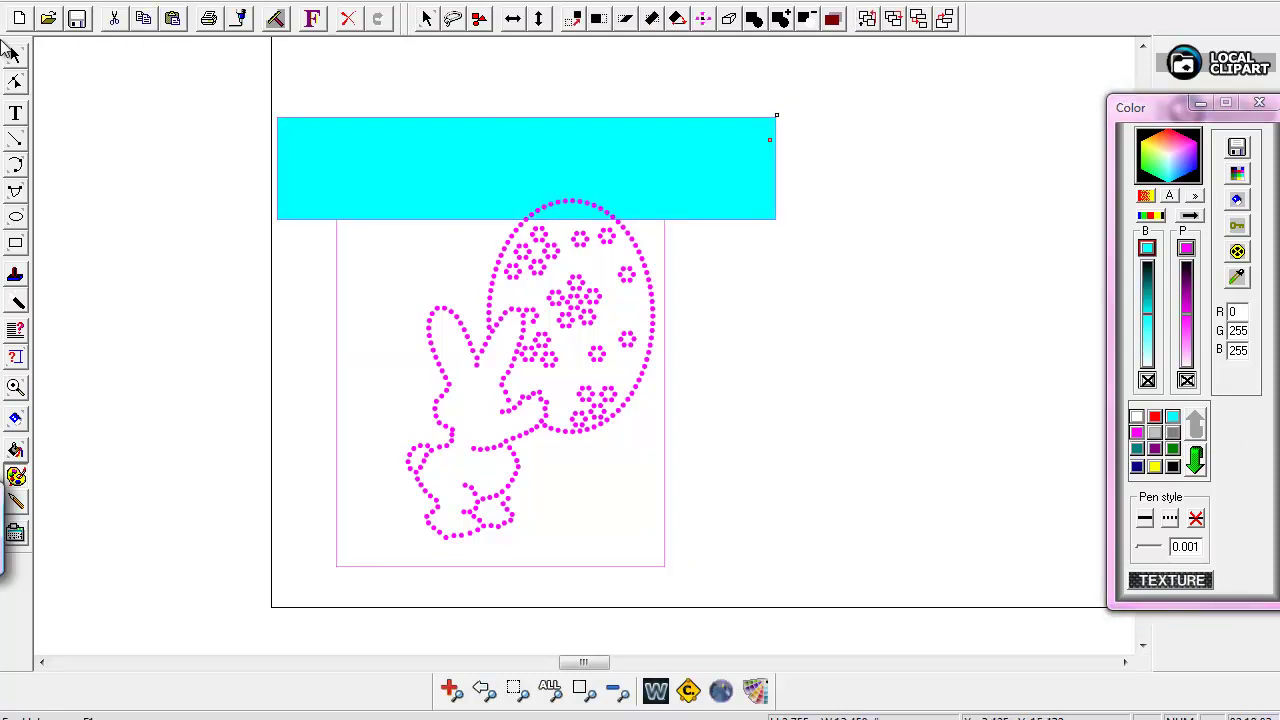
{"action": "left_click", "coordinate": [349, 22]}
{"action": "left_click", "coordinate": [349, 22]}
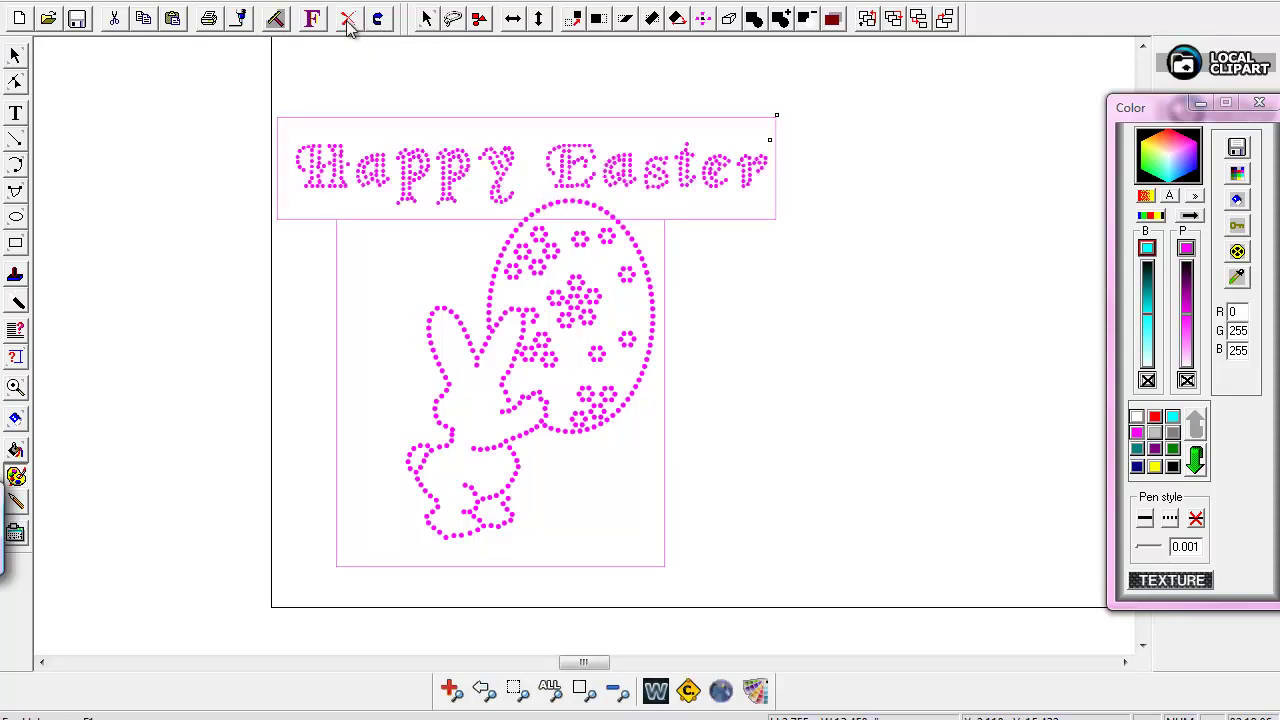
- Shift the Happy Easter lettering with its rectangle, and pull the rectangle away to the empty area beside the design
{"action": "left_click", "coordinate": [16, 57]}
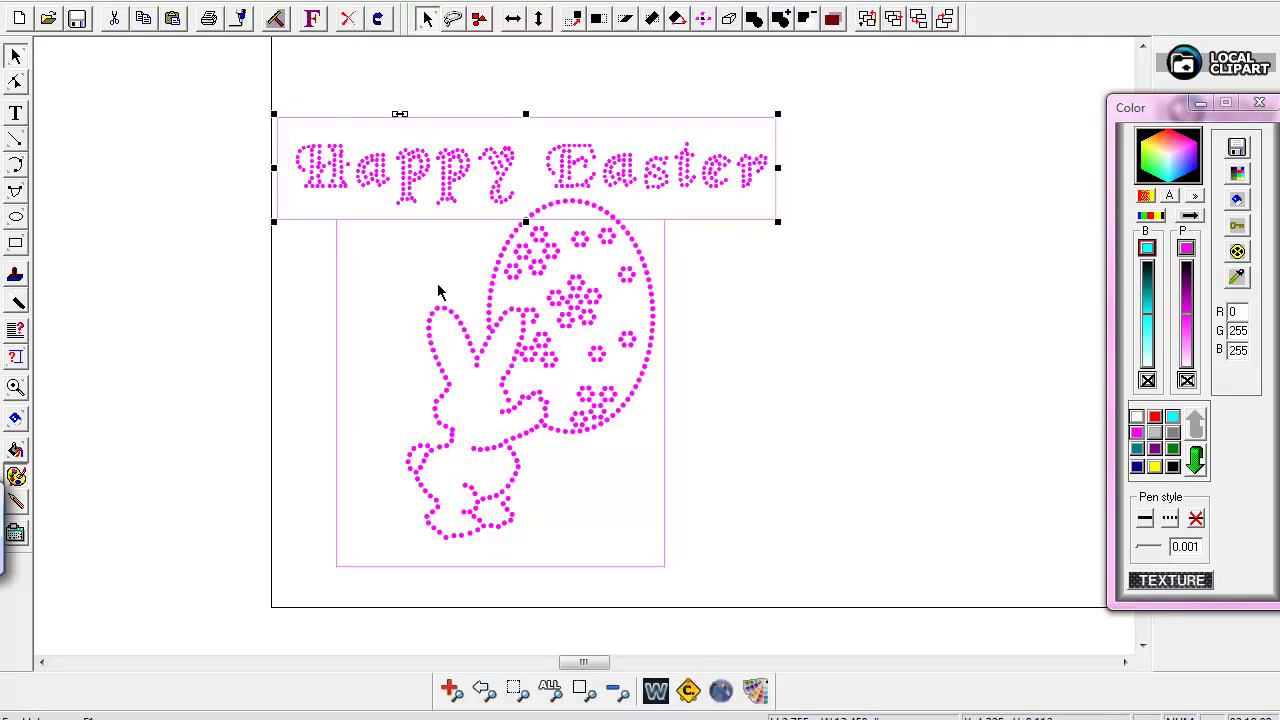
{"action": "mouse_move", "coordinate": [466, 206]}
{"action": "left_mouse_down"}
{"action": "mouse_move", "coordinate": [223, 203]}
{"action": "mouse_move", "coordinate": [461, 200]}
{"action": "left_mouse_up"}
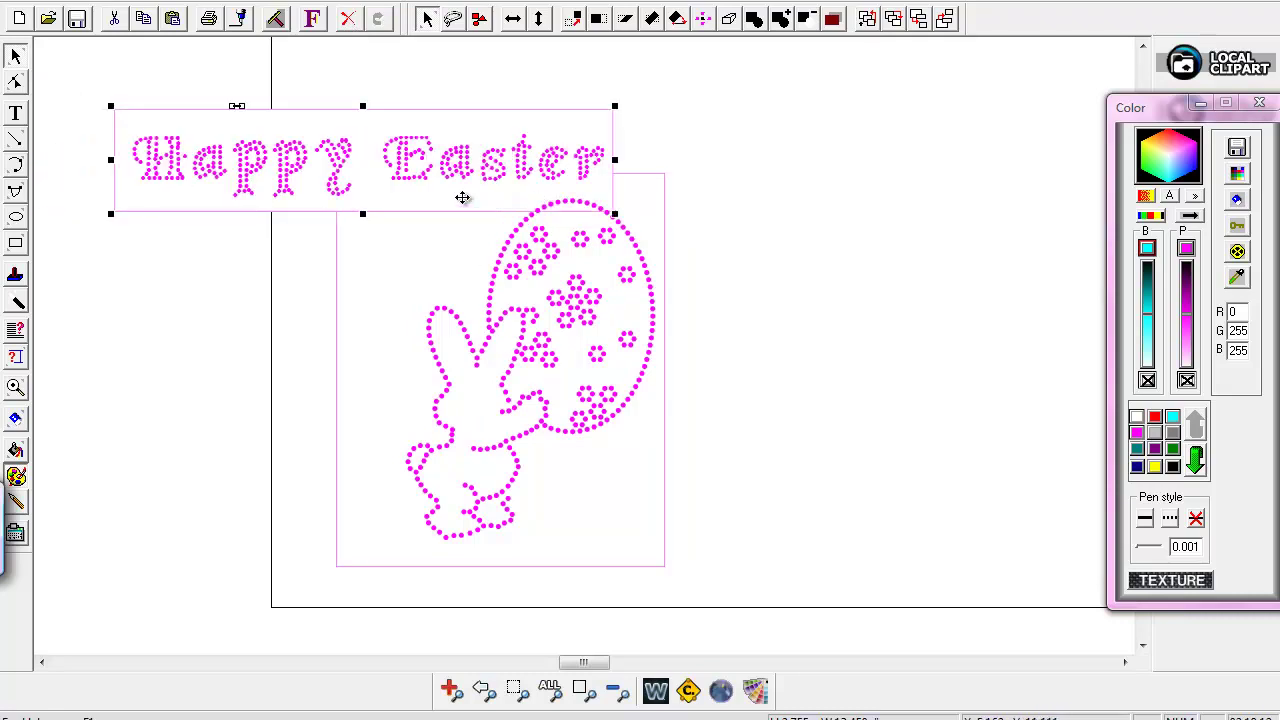
{"action": "left_click_drag", "start_coordinate": [556, 196], "coordinate": [604, 200]}
{"action": "left_click", "coordinate": [766, 330]}
{"action": "left_click_drag", "start_coordinate": [724, 215], "coordinate": [937, 266]}
- Select all the dots of the Happy Easter lettering and fill them with cyan
{"action": "left_click_drag", "start_coordinate": [228, 100], "coordinate": [432, 140]}
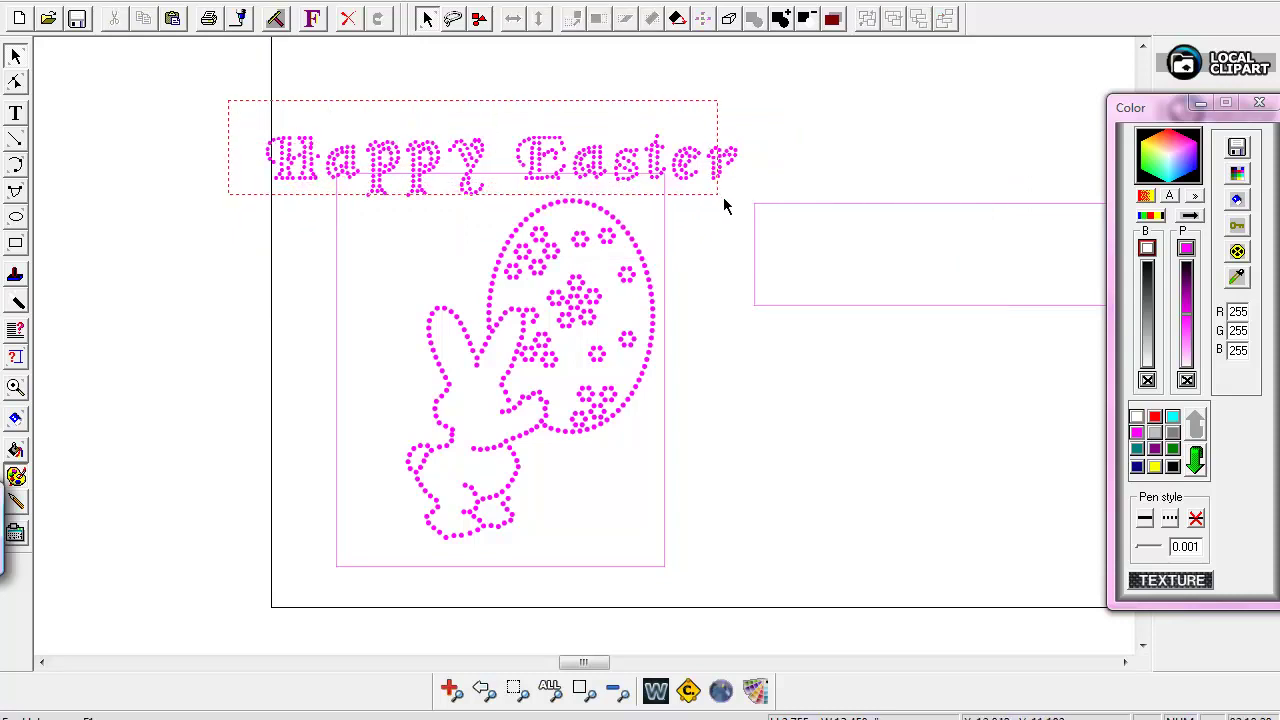
{"action": "left_click_drag", "start_coordinate": [726, 205], "coordinate": [750, 202]}
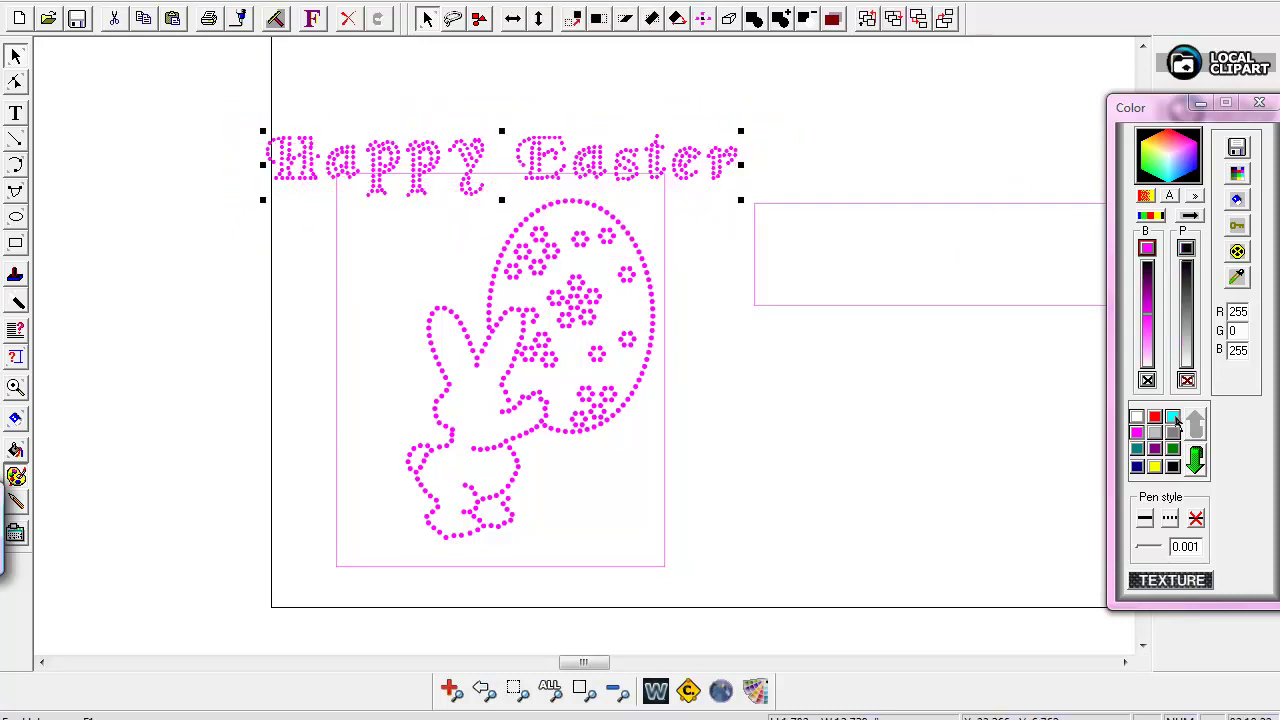
{"action": "left_click", "coordinate": [1174, 418]}
- Move the empty magenta-outlined rectangle back around the Happy Easter lettering
{"action": "left_click", "coordinate": [882, 232]}
{"action": "mouse_move", "coordinate": [492, 172]}
{"action": "left_mouse_down"}
{"action": "mouse_move", "coordinate": [554, 157]}
{"action": "mouse_move", "coordinate": [496, 167]}
{"action": "left_mouse_up"}
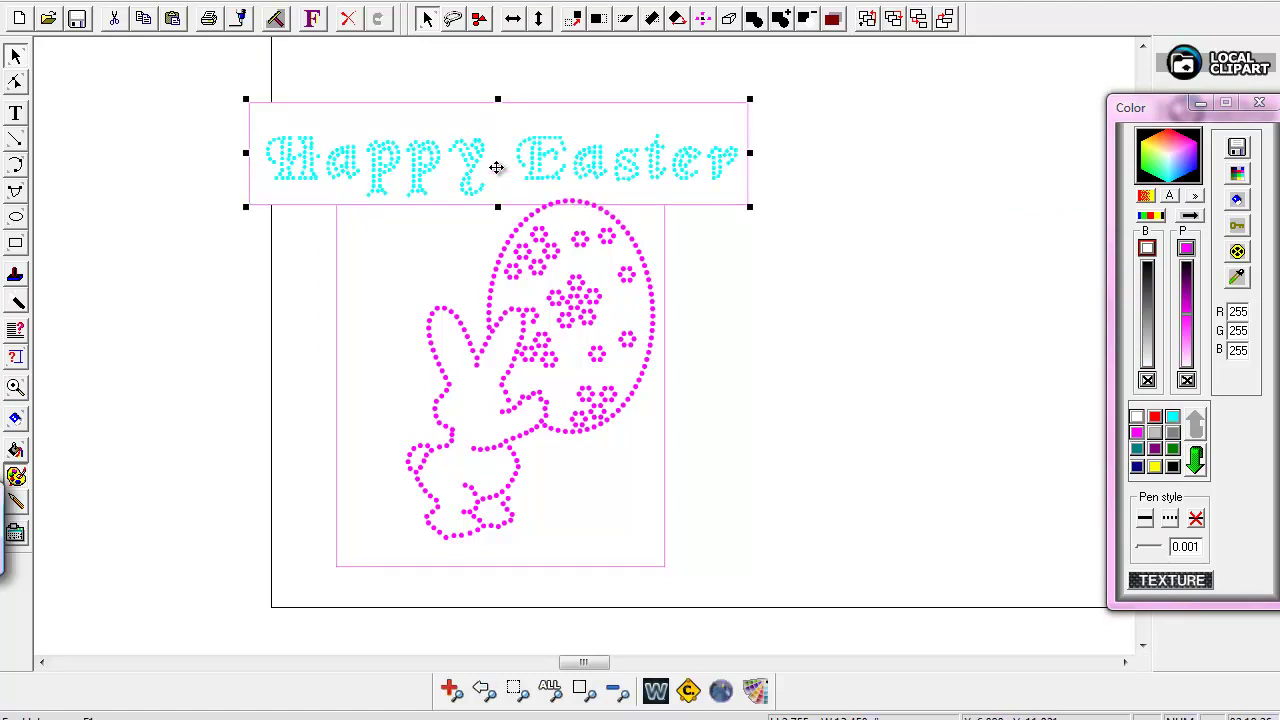
{"action": "right_click", "coordinate": [724, 218]}
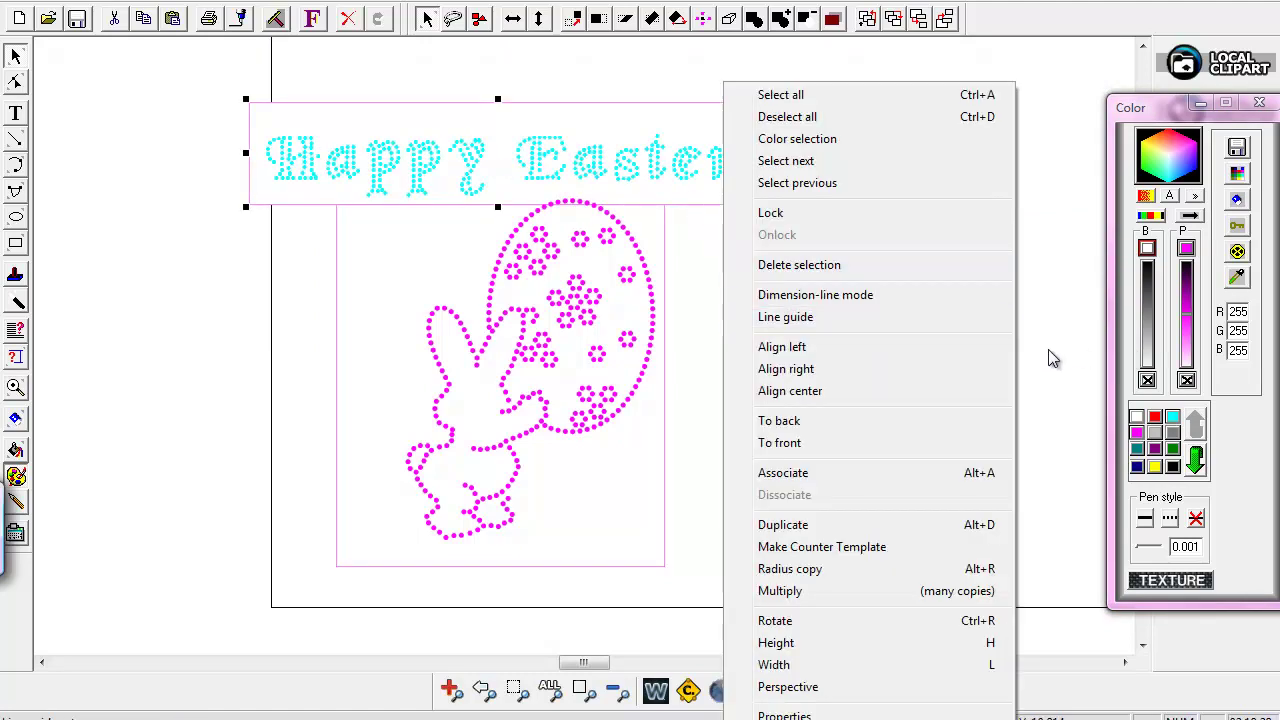
{"action": "left_click", "coordinate": [783, 211]}
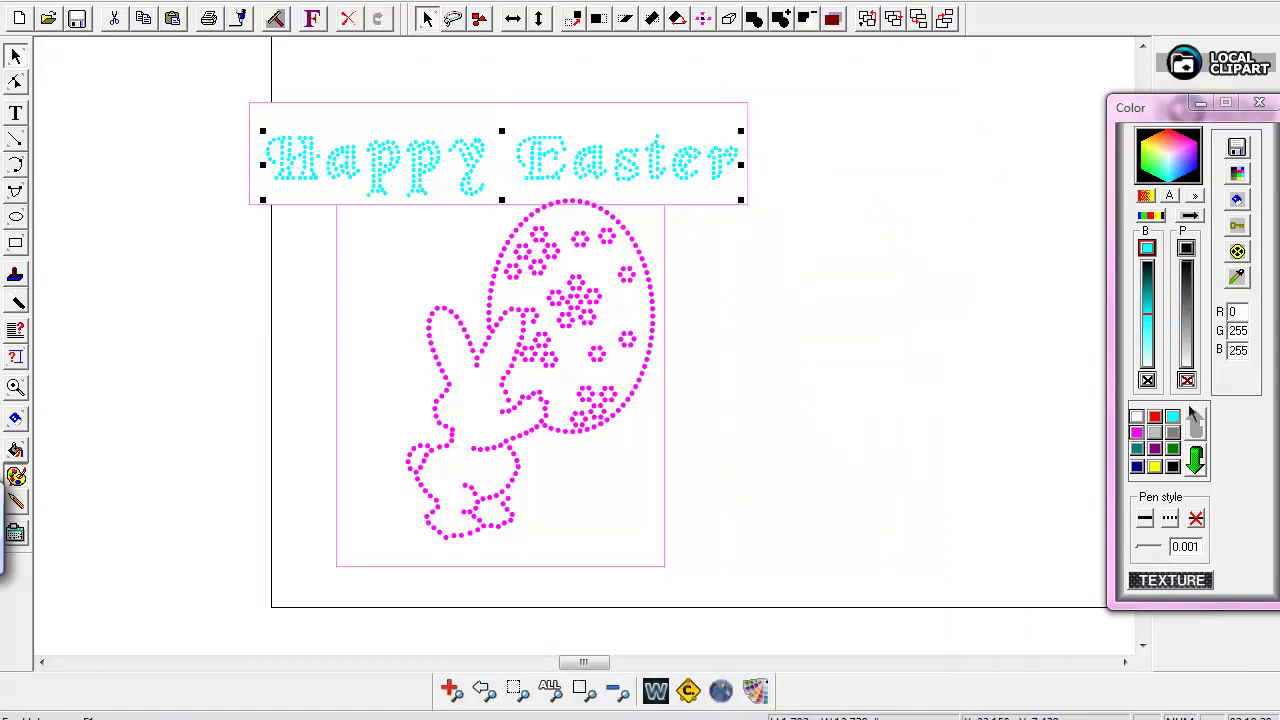
- Set the outline colour of the Happy Easter lettering and its surrounding rectangle to cyan
{"action": "left_click", "coordinate": [768, 218]}
{"action": "left_click", "coordinate": [737, 208]}
{"action": "right_click", "coordinate": [1173, 418]}
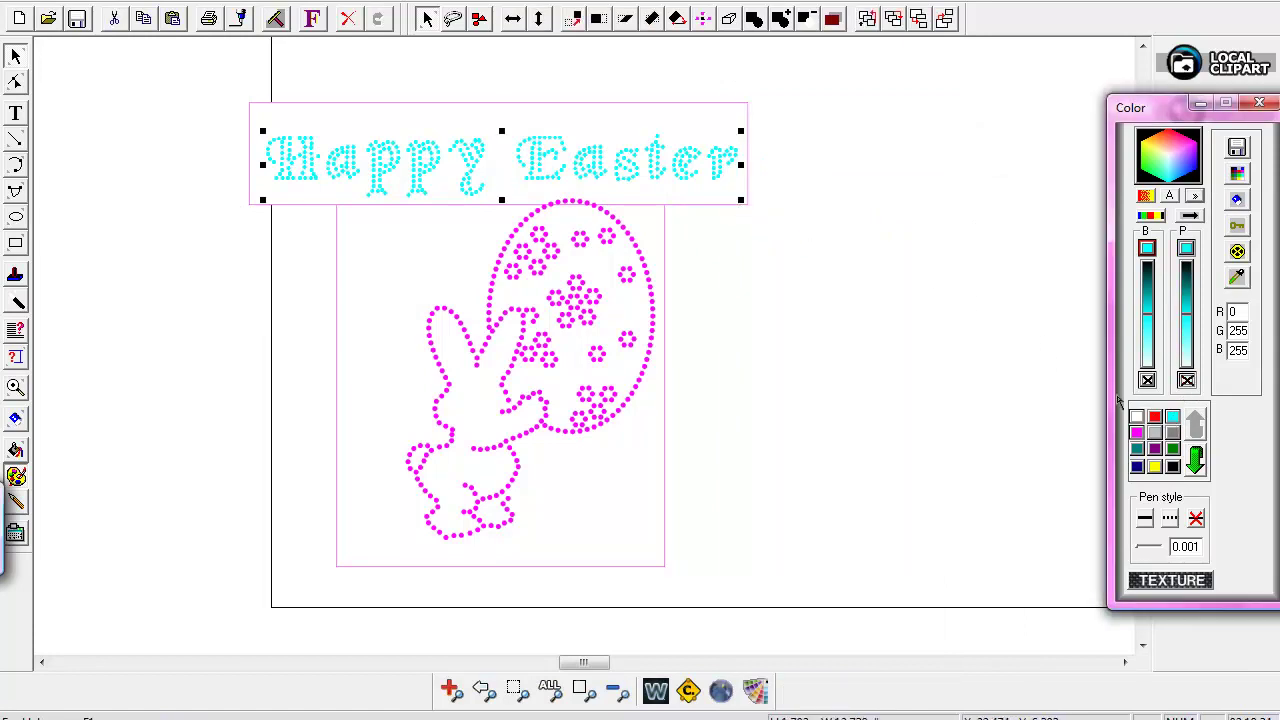
{"action": "left_click", "coordinate": [748, 206]}
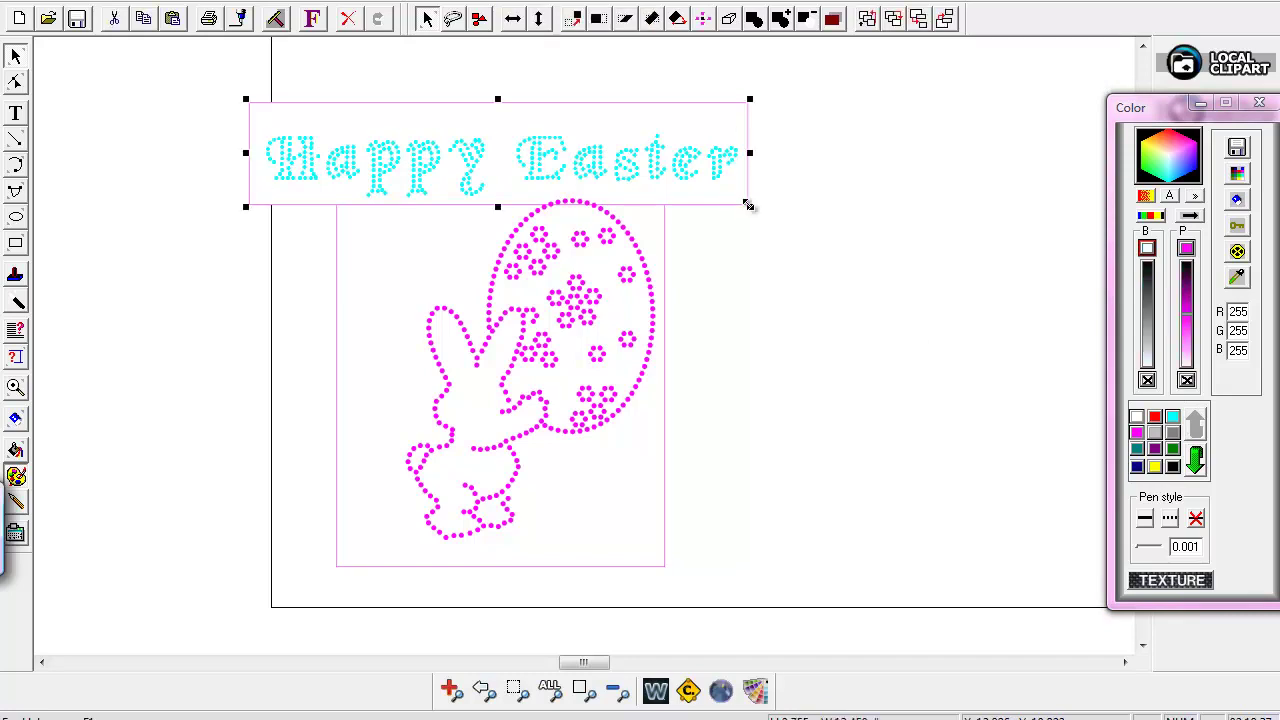
{"action": "right_click", "coordinate": [1173, 420]}
{"action": "left_click", "coordinate": [801, 270]}
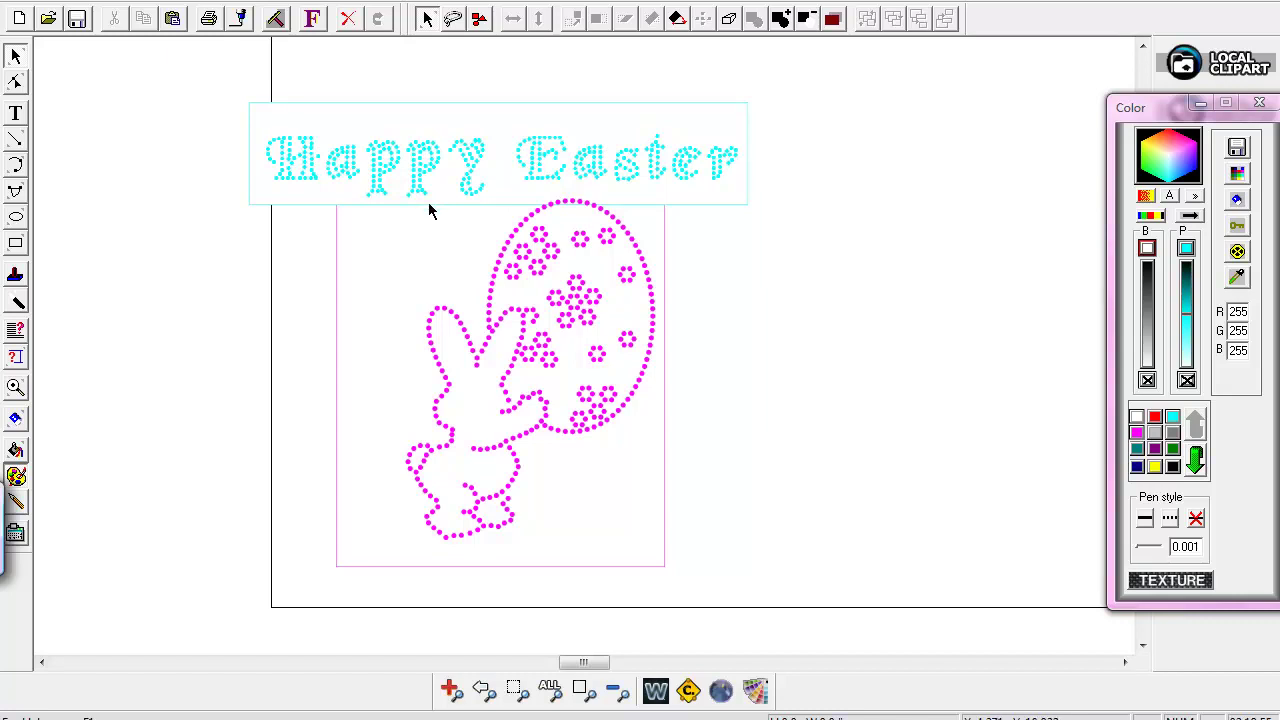
- Undo the recent colour and position changes to restore the black rectangles, and delete the spare black rectangle beside the bunny
{"action": "left_click", "coordinate": [347, 20]}
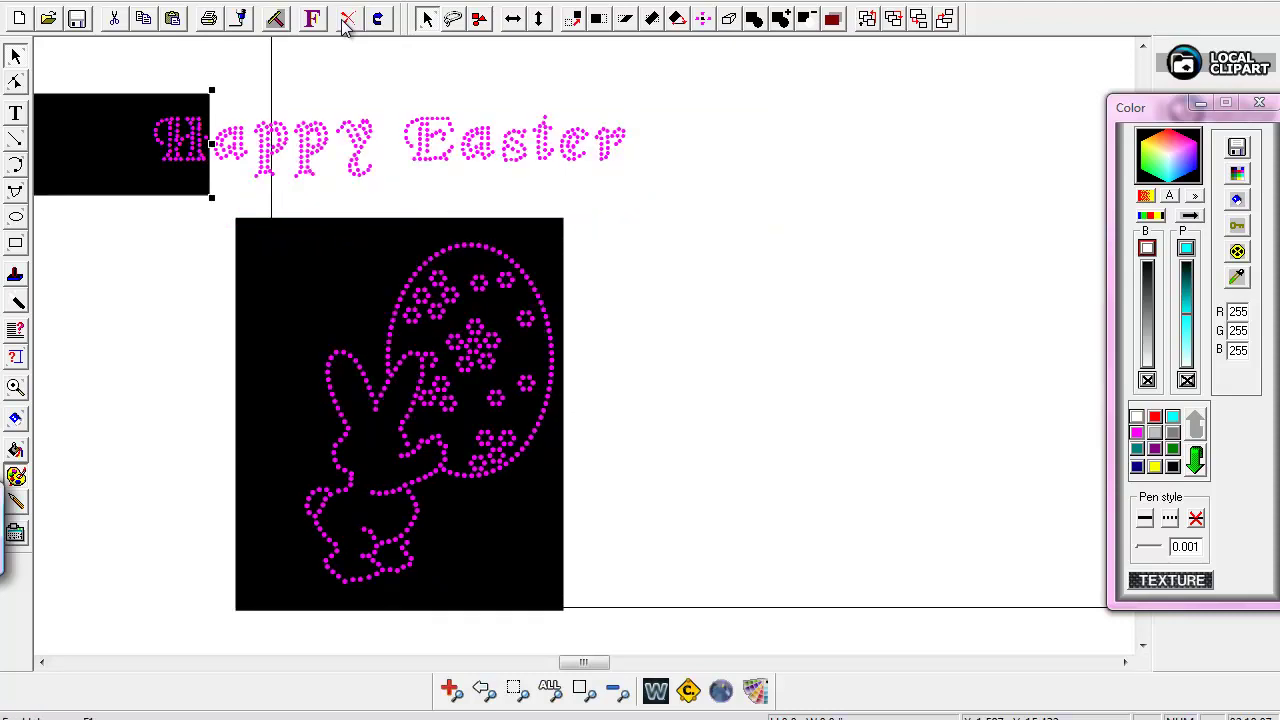
{"action": "left_click", "coordinate": [345, 22]}
{"action": "left_click", "coordinate": [345, 22]}
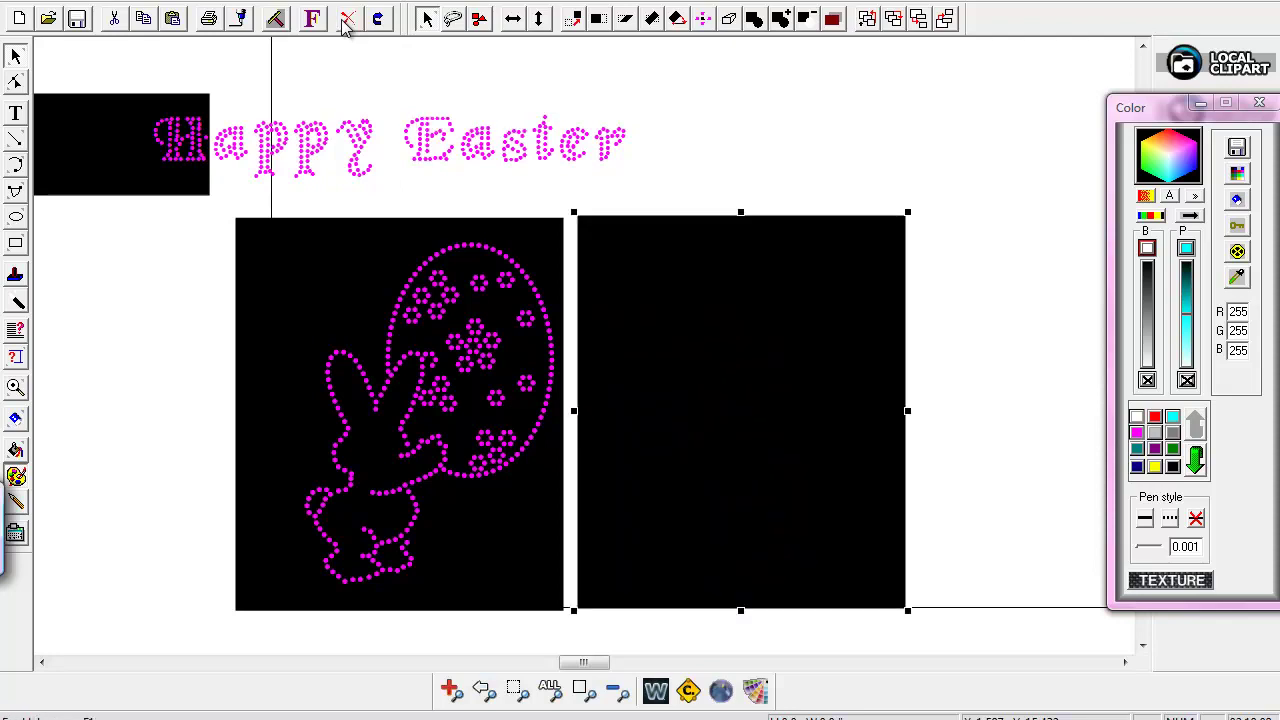
{"action": "left_click_drag", "start_coordinate": [566, 192], "coordinate": [977, 614]}
{"action": "key", "text": "Delete"}
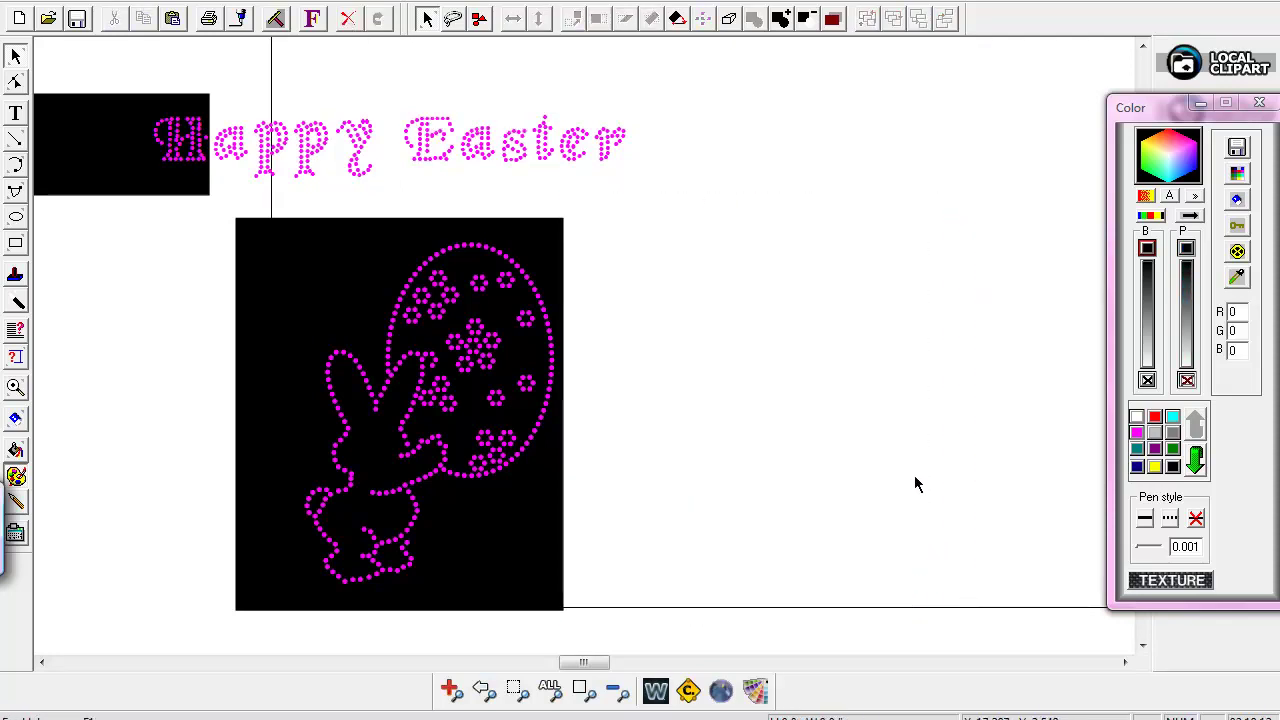
- Bring the bunny's black rectangle to the front so it covers the bunny and egg dots
{"action": "left_click", "coordinate": [360, 249]}
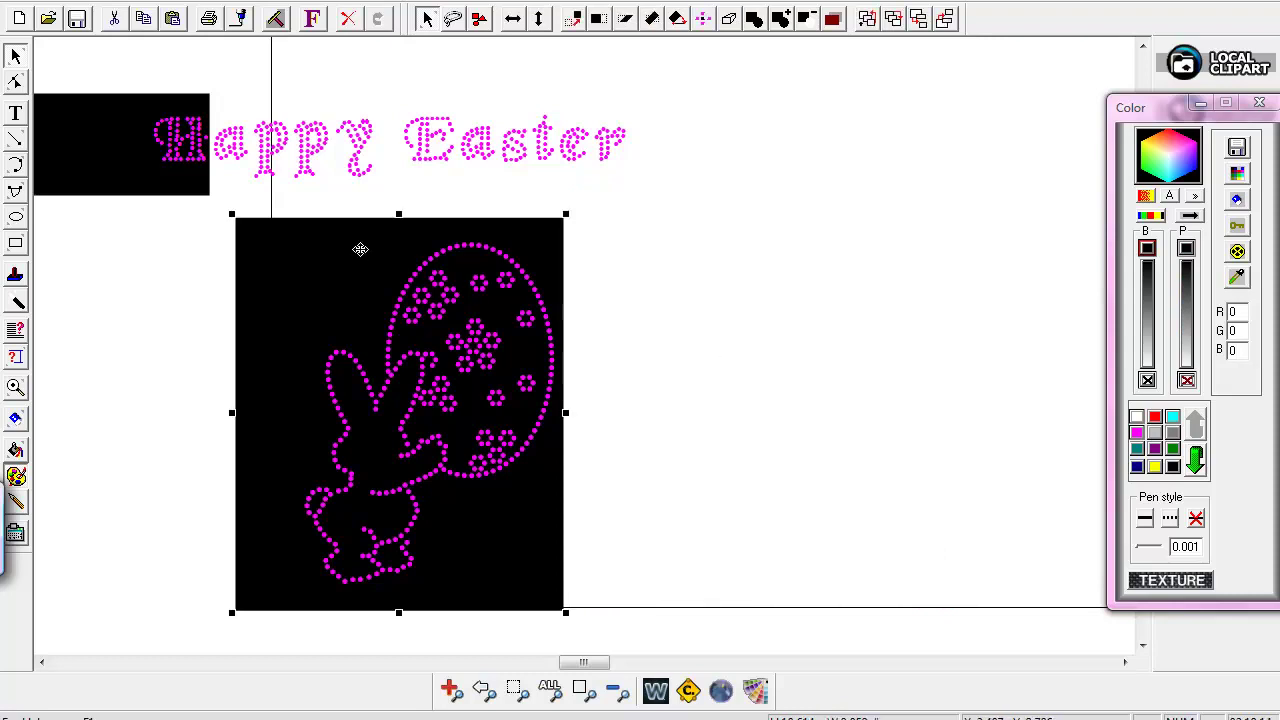
{"action": "left_click", "coordinate": [278, 16]}
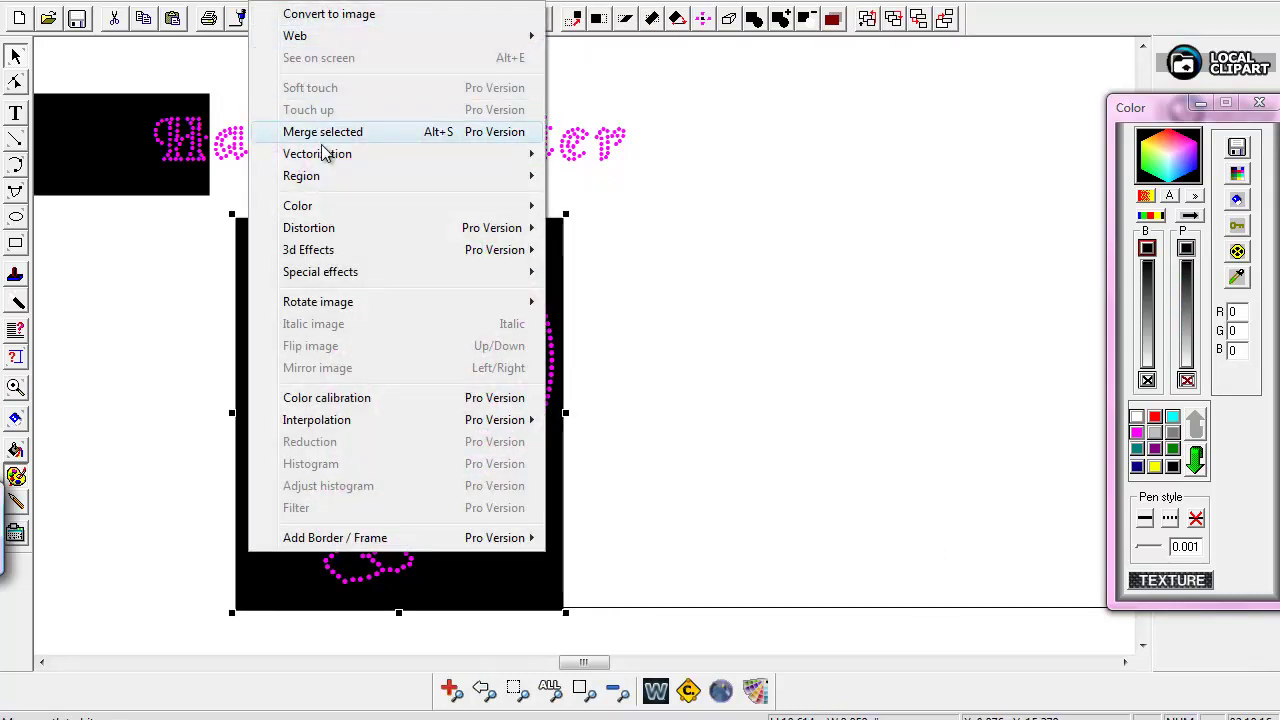
{"action": "left_click", "coordinate": [350, 10]}
{"action": "mouse_move", "coordinate": [384, 112]}
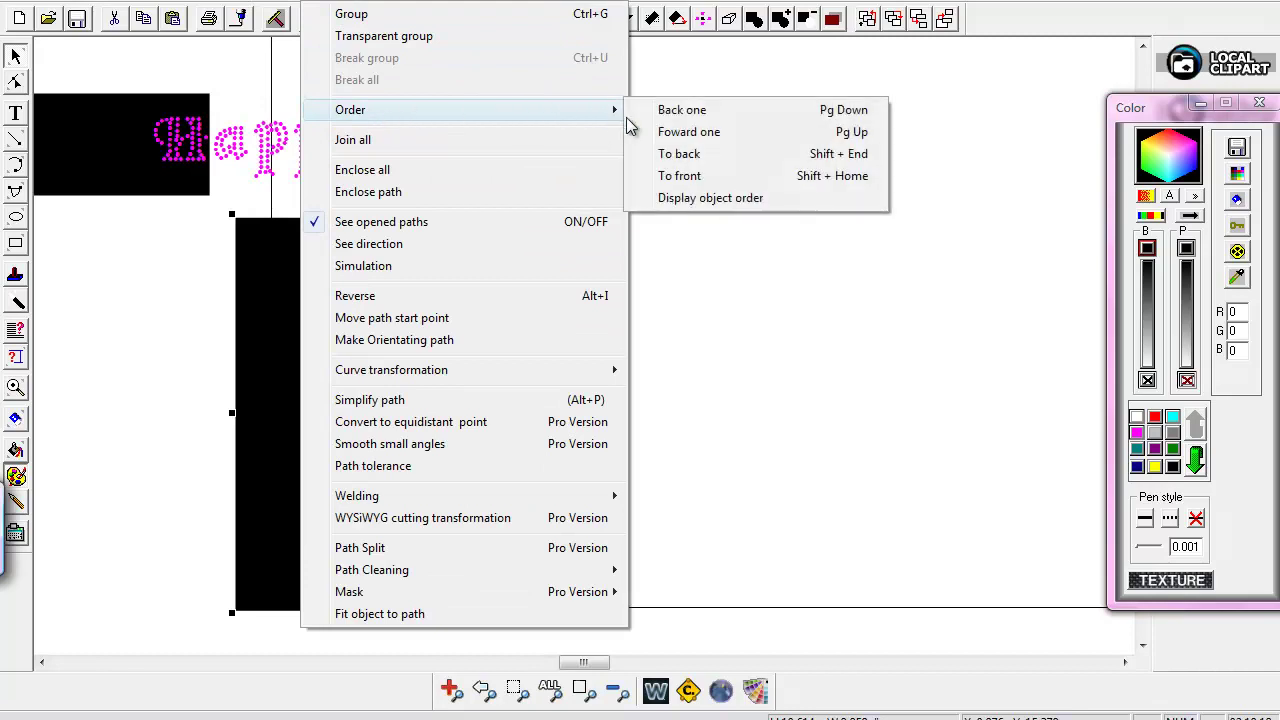
{"action": "left_click", "coordinate": [670, 175]}
{"action": "left_click", "coordinate": [680, 263]}
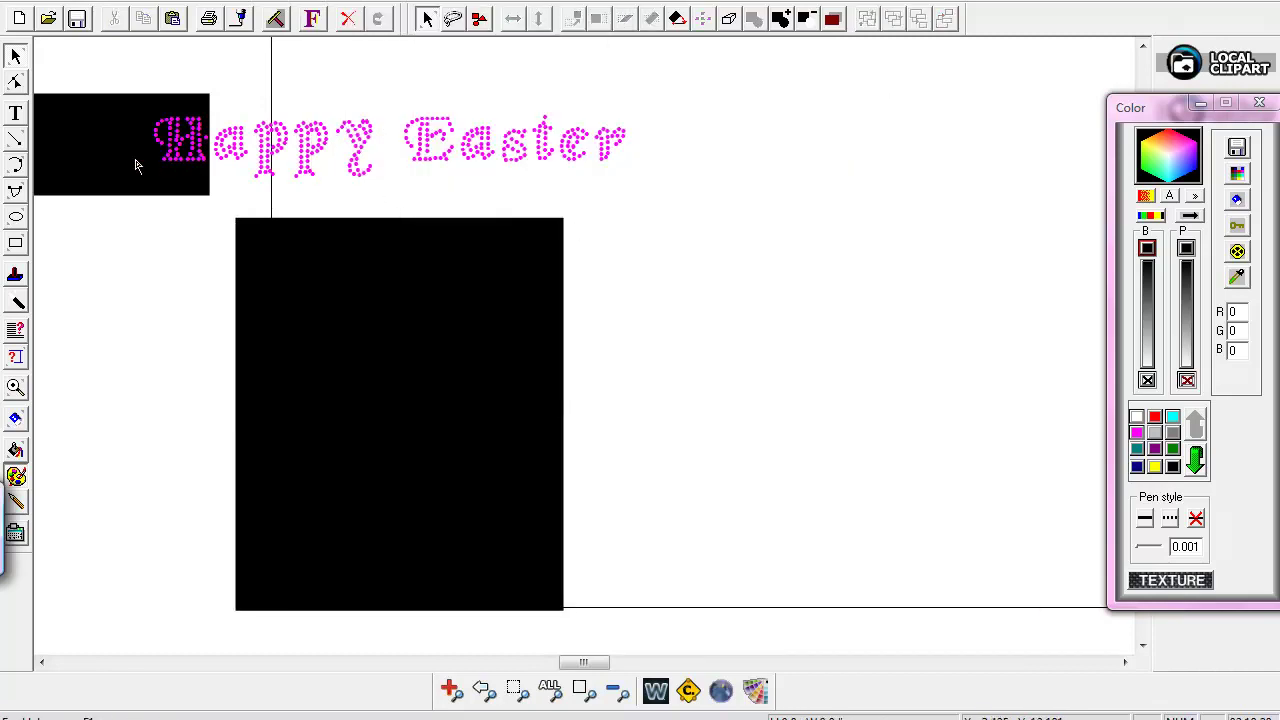
- Align the wide black rectangle over the Happy Easter lettering and bring it to the front
{"action": "left_click", "coordinate": [134, 163]}
{"action": "left_click_drag", "start_coordinate": [270, 155], "coordinate": [378, 93]}
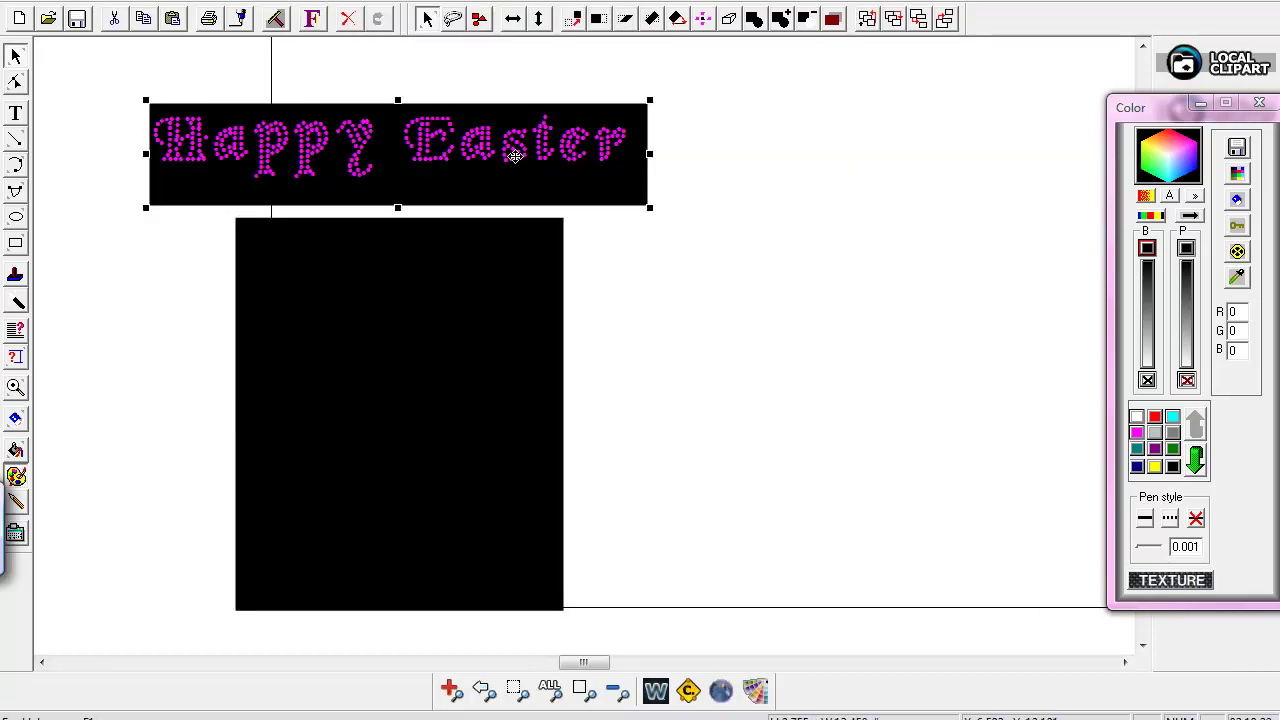
{"action": "left_click_drag", "start_coordinate": [434, 180], "coordinate": [415, 153]}
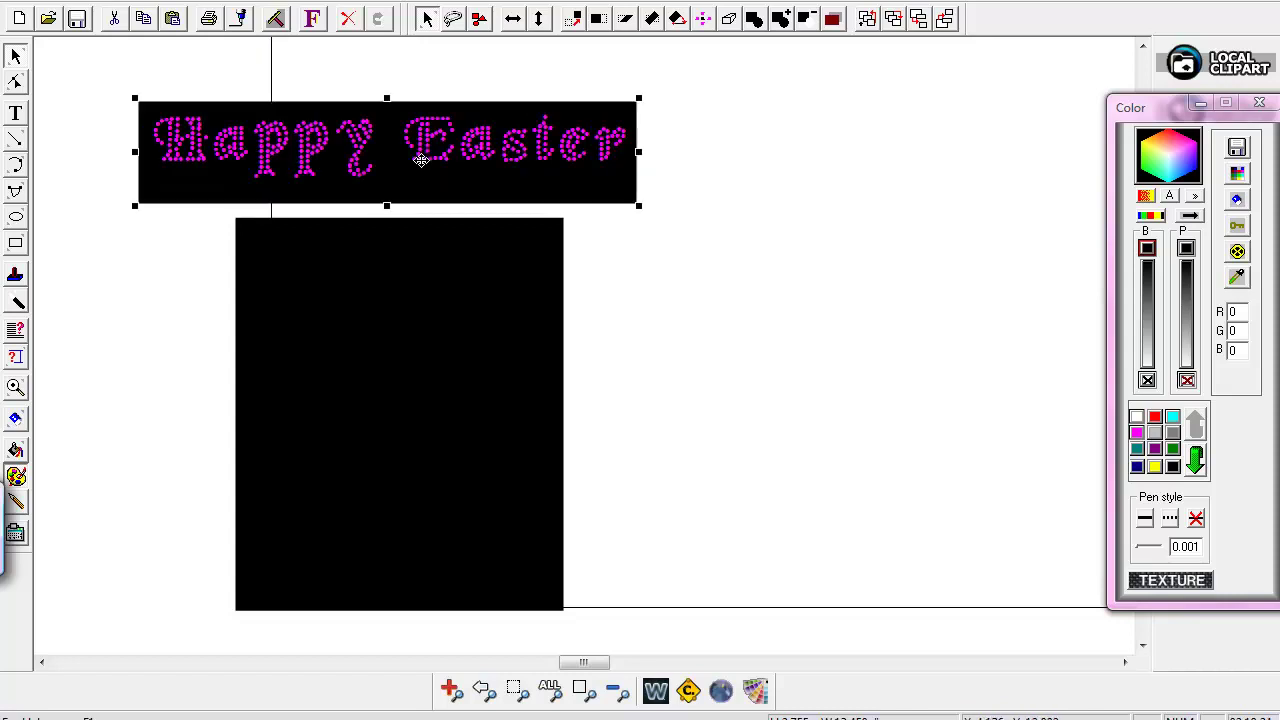
{"action": "left_click", "coordinate": [316, 8]}
{"action": "mouse_move", "coordinate": [360, 110]}
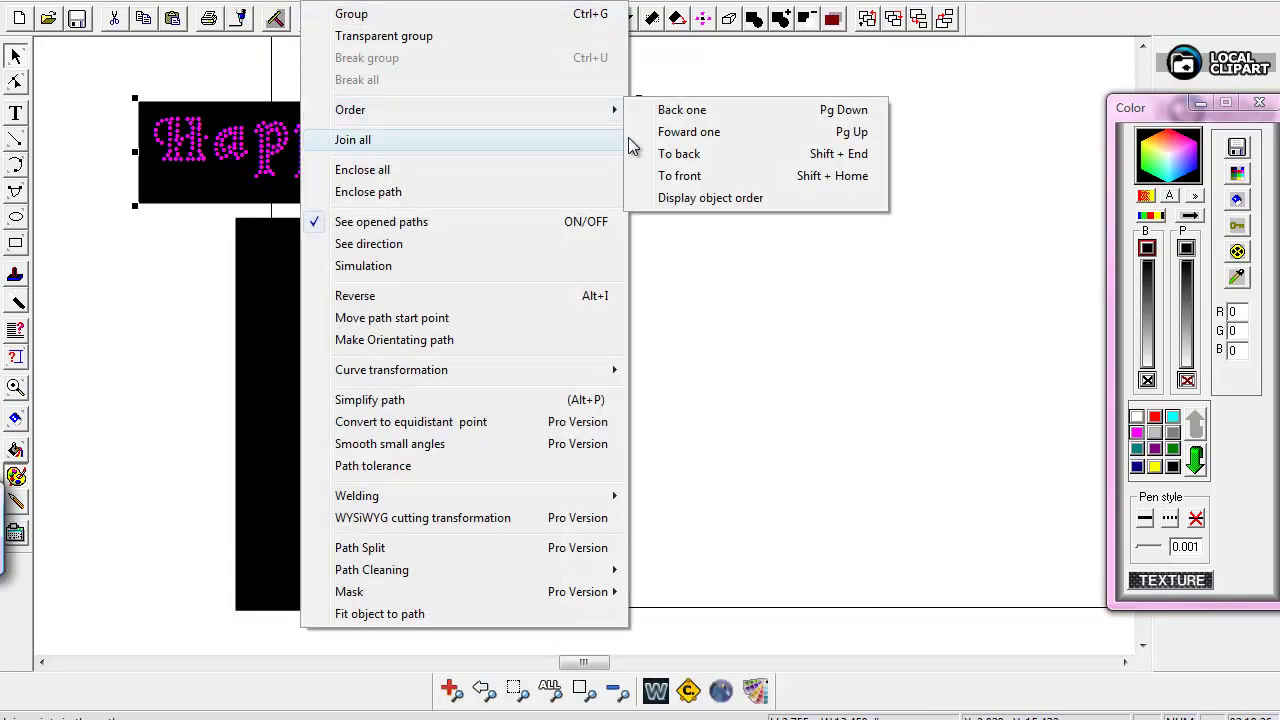
{"action": "left_click", "coordinate": [672, 175]}
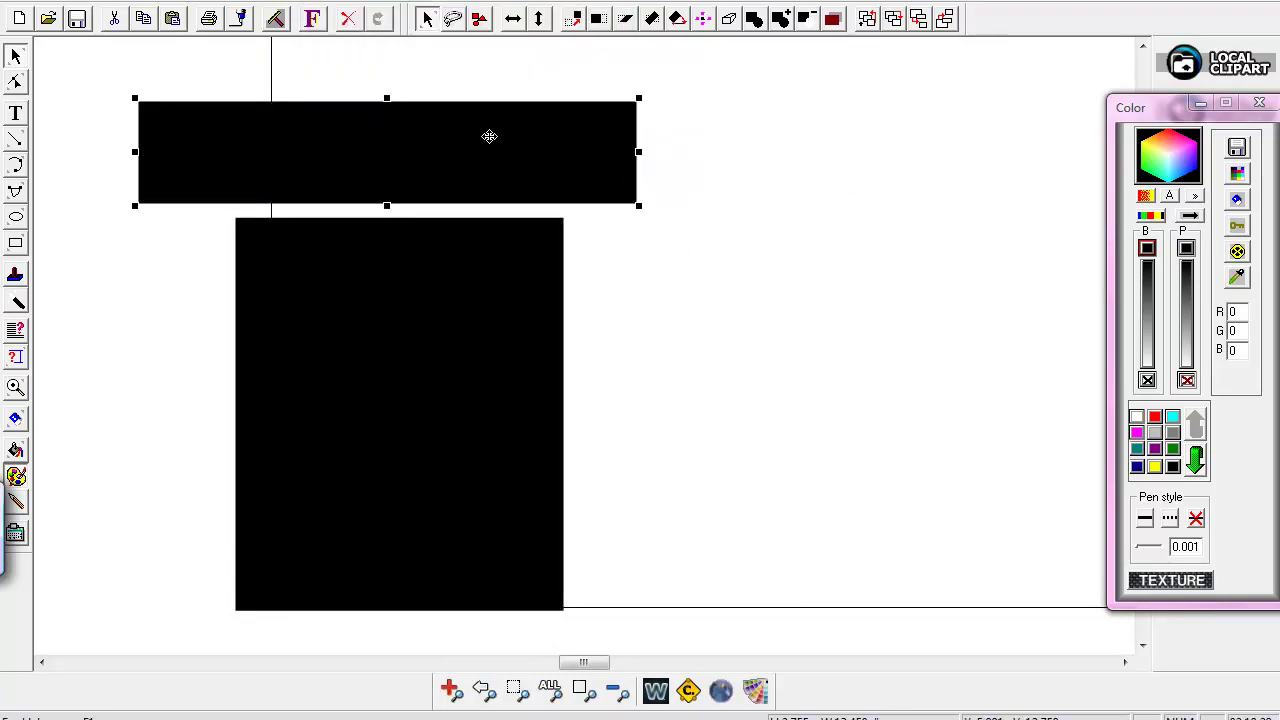
{"action": "left_click", "coordinate": [689, 314]}
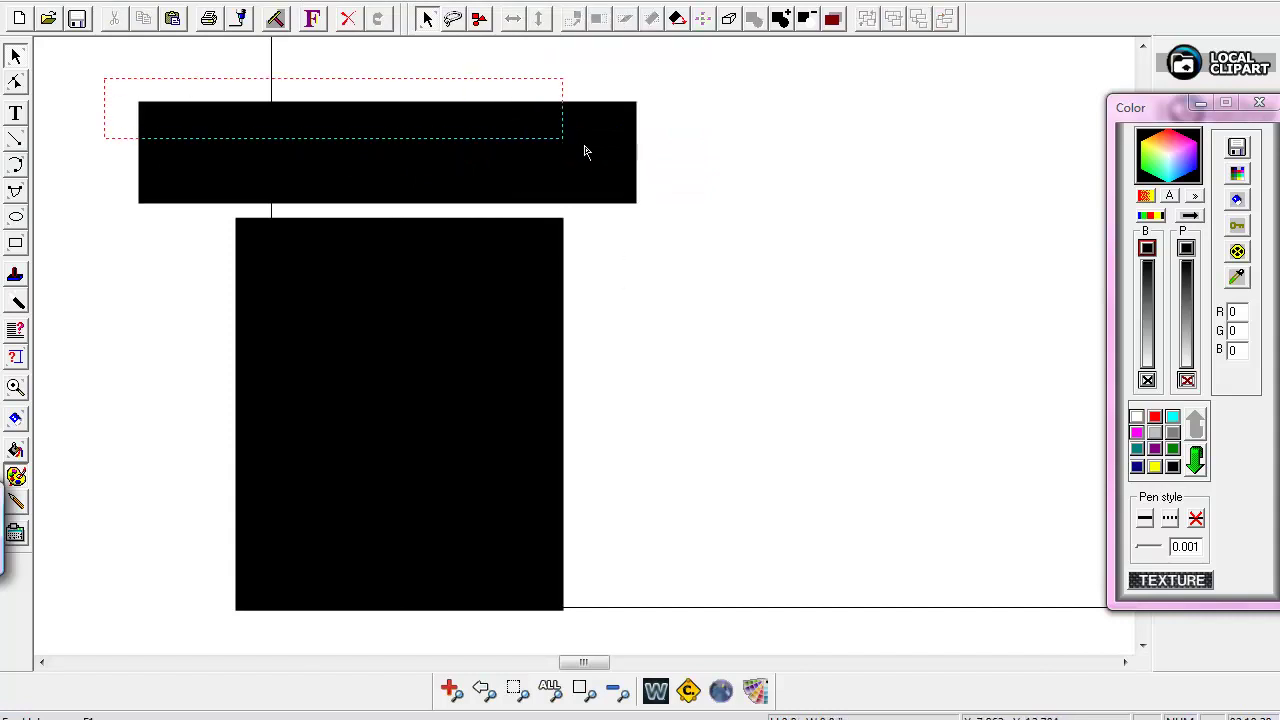
- Move the Happy Easter lettering and its black rectangle together down to the edge of the bunny's rectangle
{"action": "left_click_drag", "start_coordinate": [585, 151], "coordinate": [663, 217]}
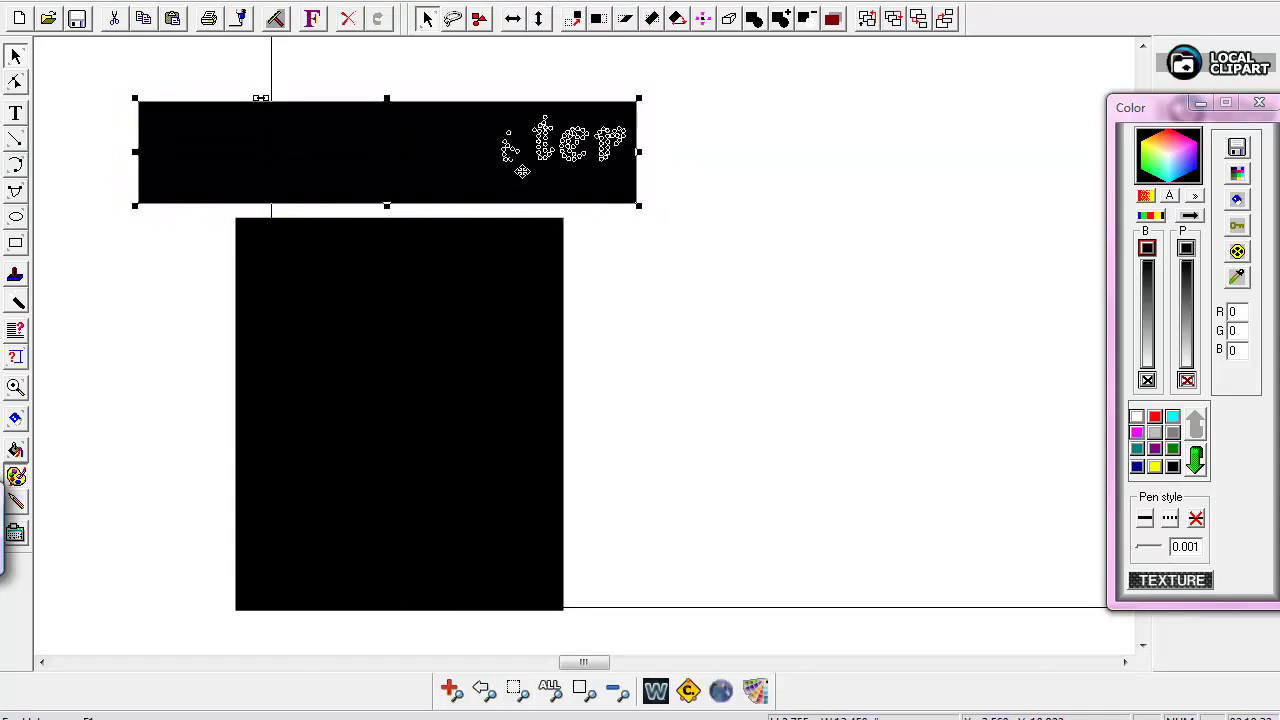
{"action": "left_click_drag", "start_coordinate": [522, 172], "coordinate": [536, 193]}
{"action": "left_click", "coordinate": [755, 233]}
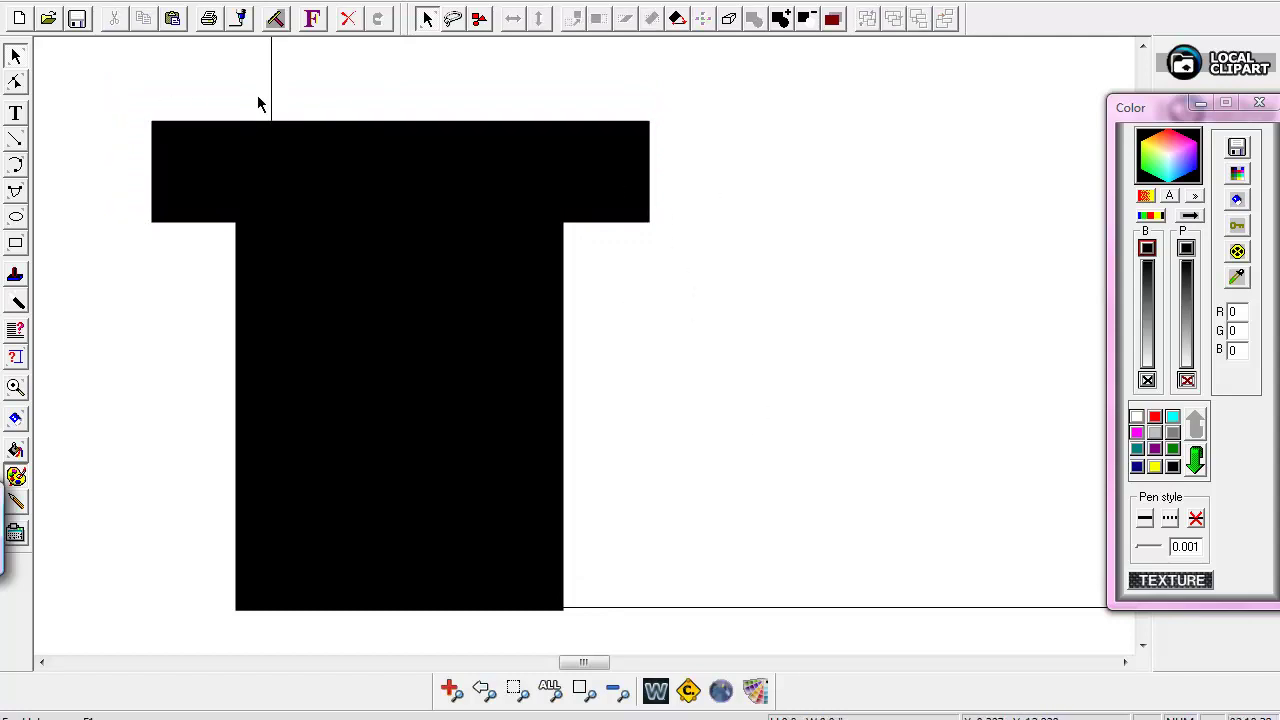
- Select the whole design and apply Break all to its groups
{"action": "left_click_drag", "start_coordinate": [586, 264], "coordinate": [743, 627]}
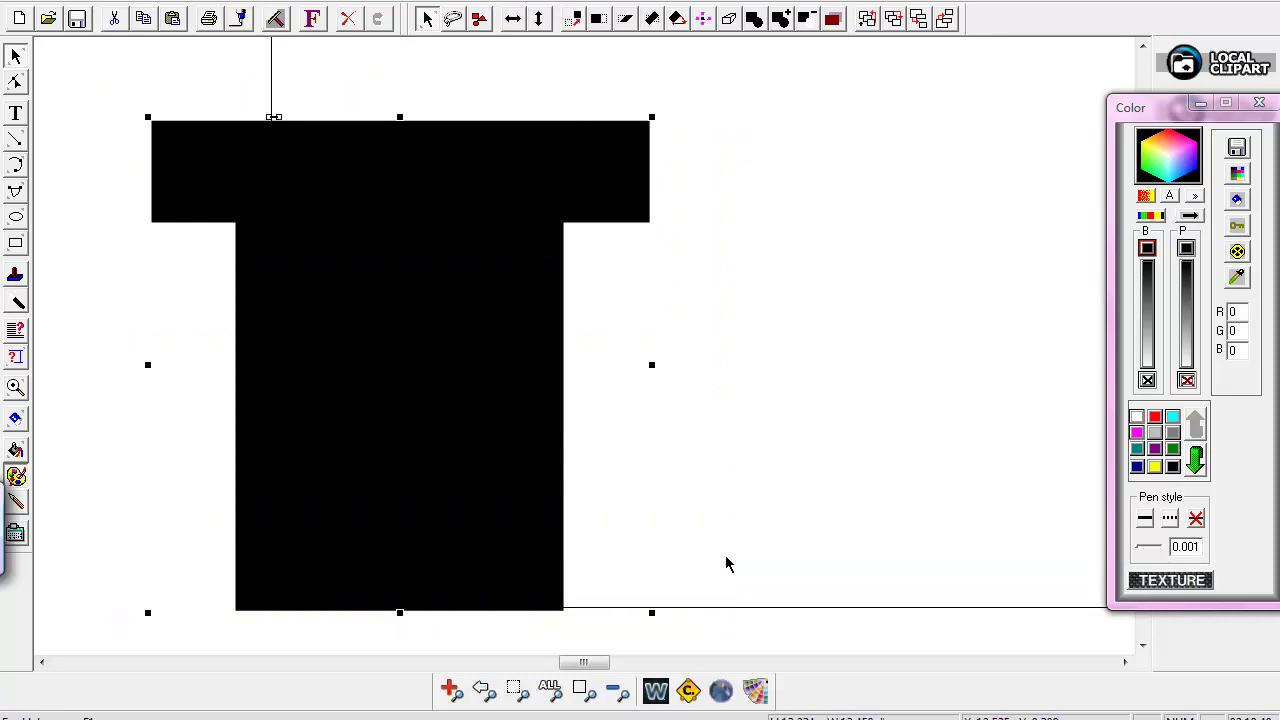
{"action": "left_click", "coordinate": [338, 6]}
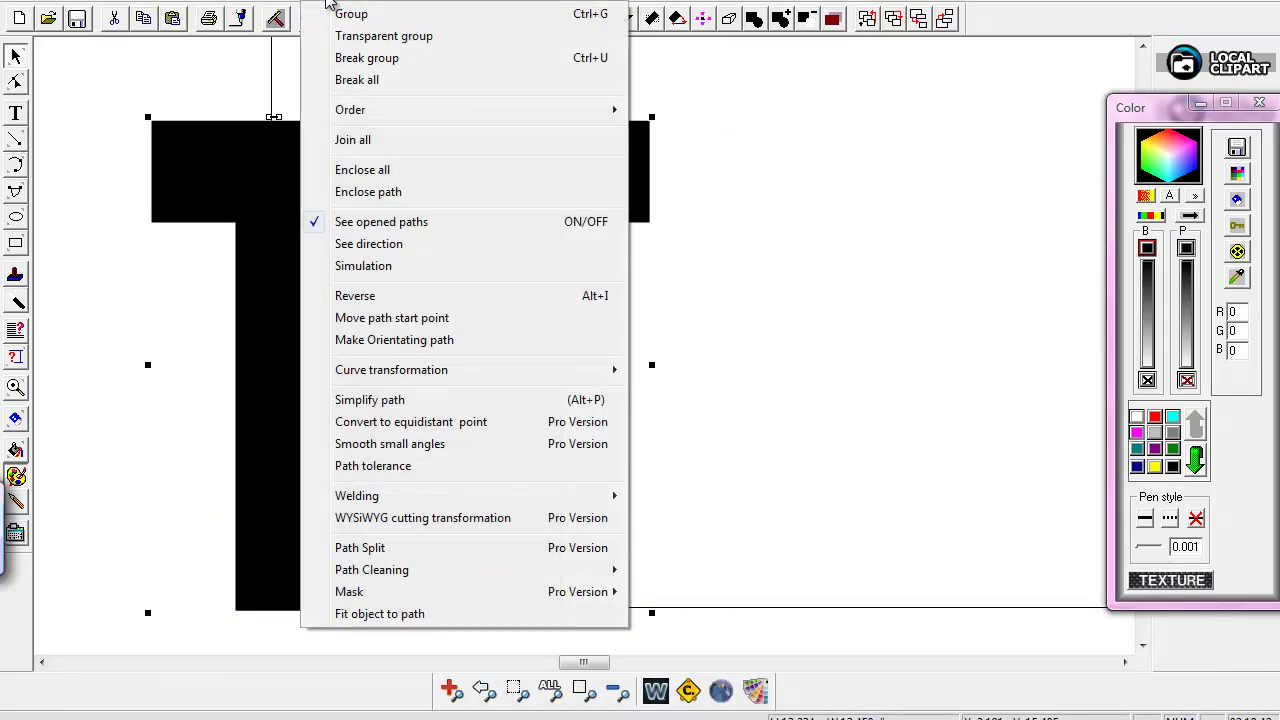
{"action": "left_click", "coordinate": [357, 84]}
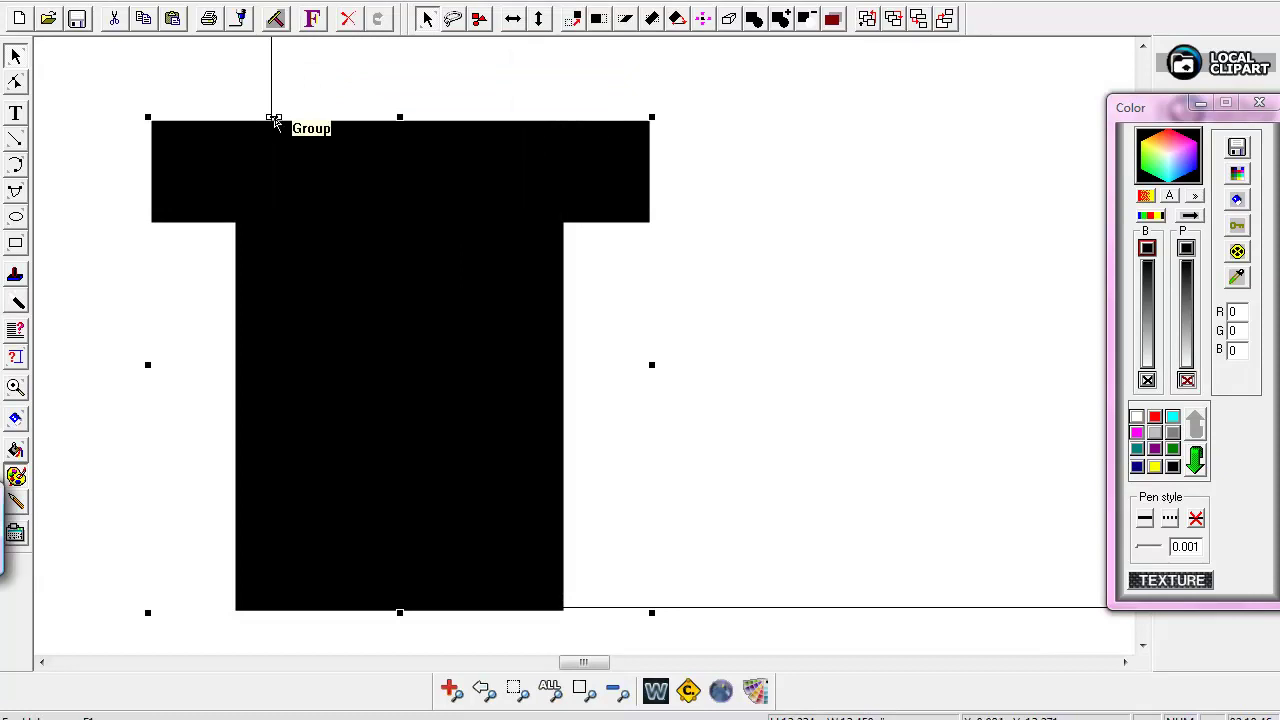
- Switch the outline view on and off to check the dots behind the black rectangles
{"action": "left_click", "coordinate": [975, 242]}
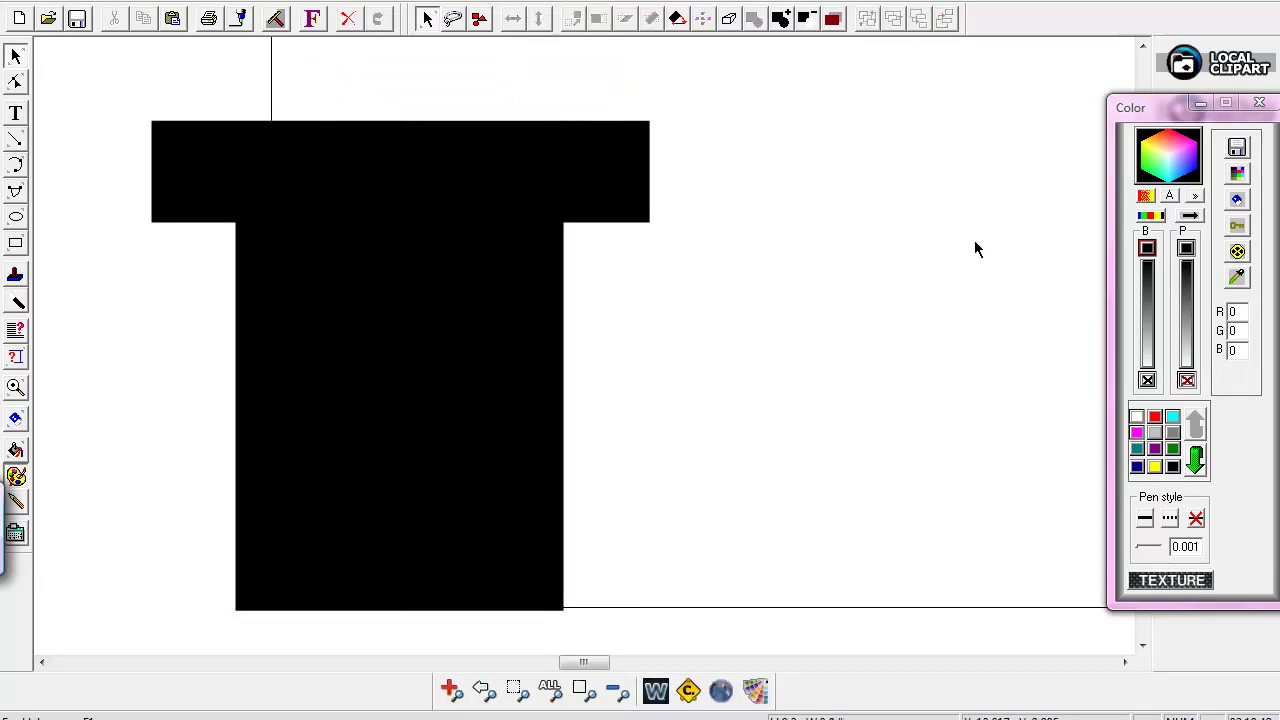
{"action": "left_click", "coordinate": [656, 691]}
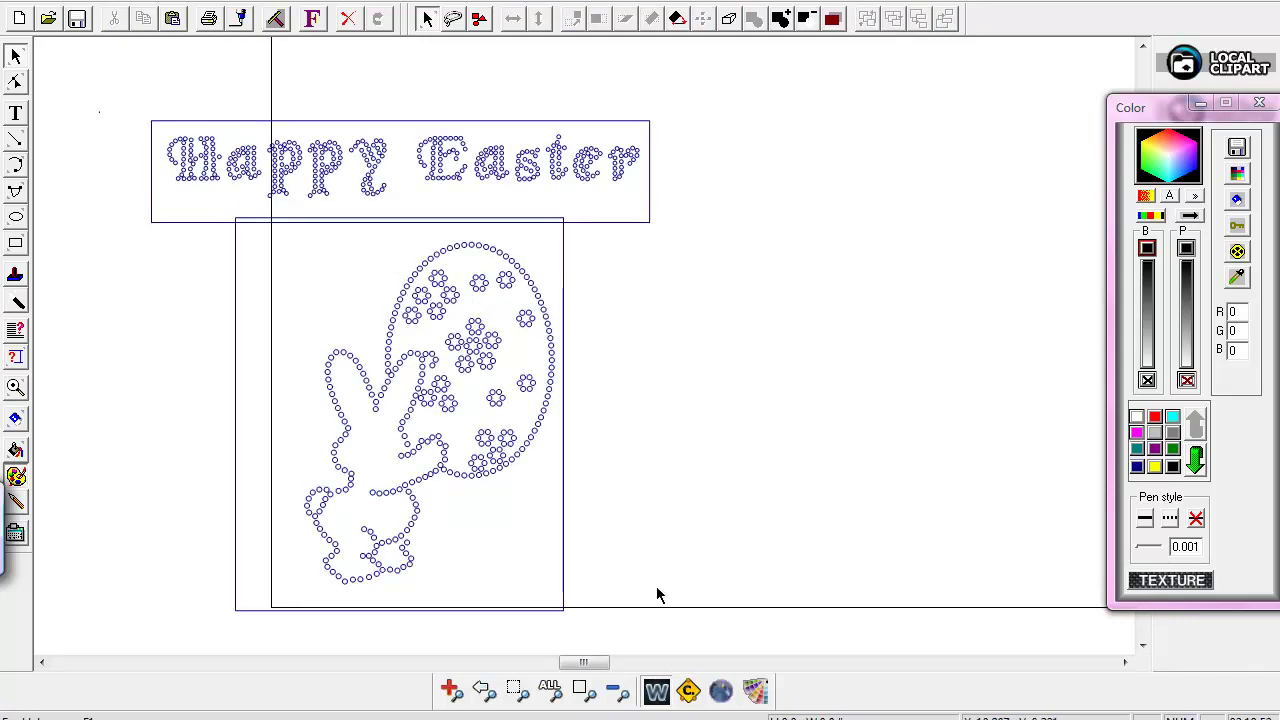
{"action": "left_click", "coordinate": [657, 693]}
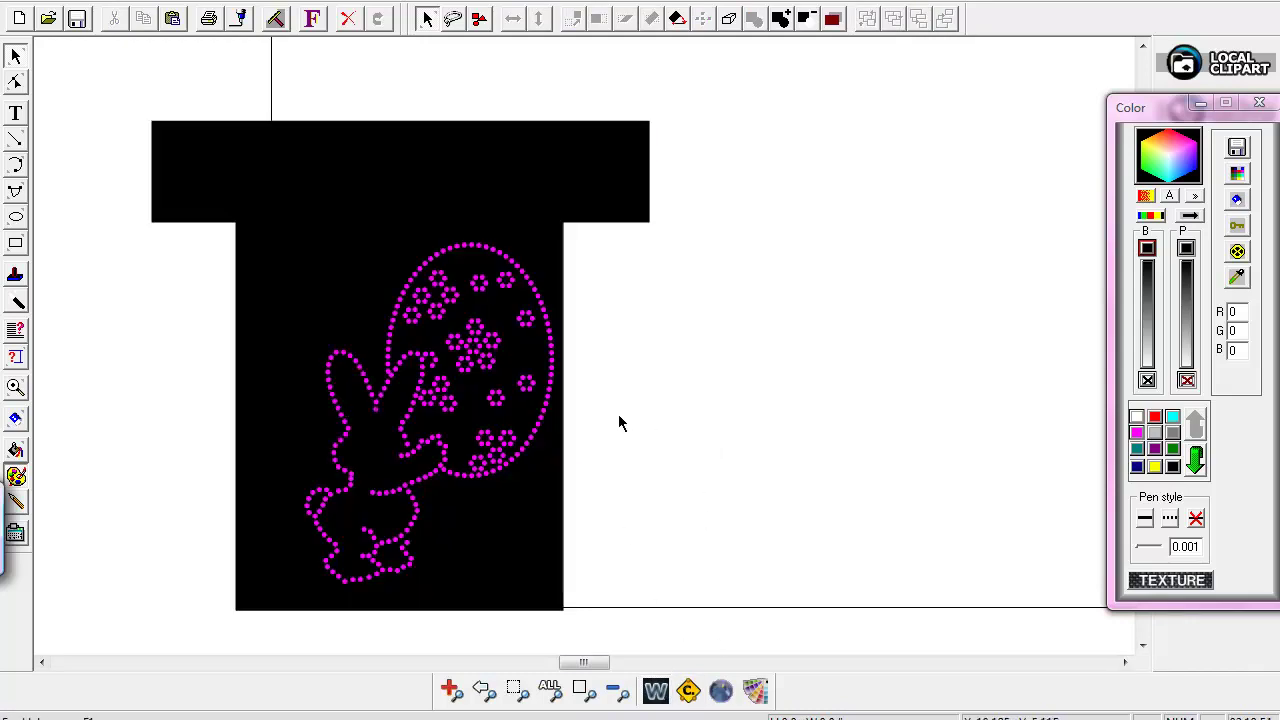
- Move both black rectangles off the bunny and Happy Easter dots into the empty area beside the page
{"action": "left_click_drag", "start_coordinate": [243, 325], "coordinate": [36, 325]}
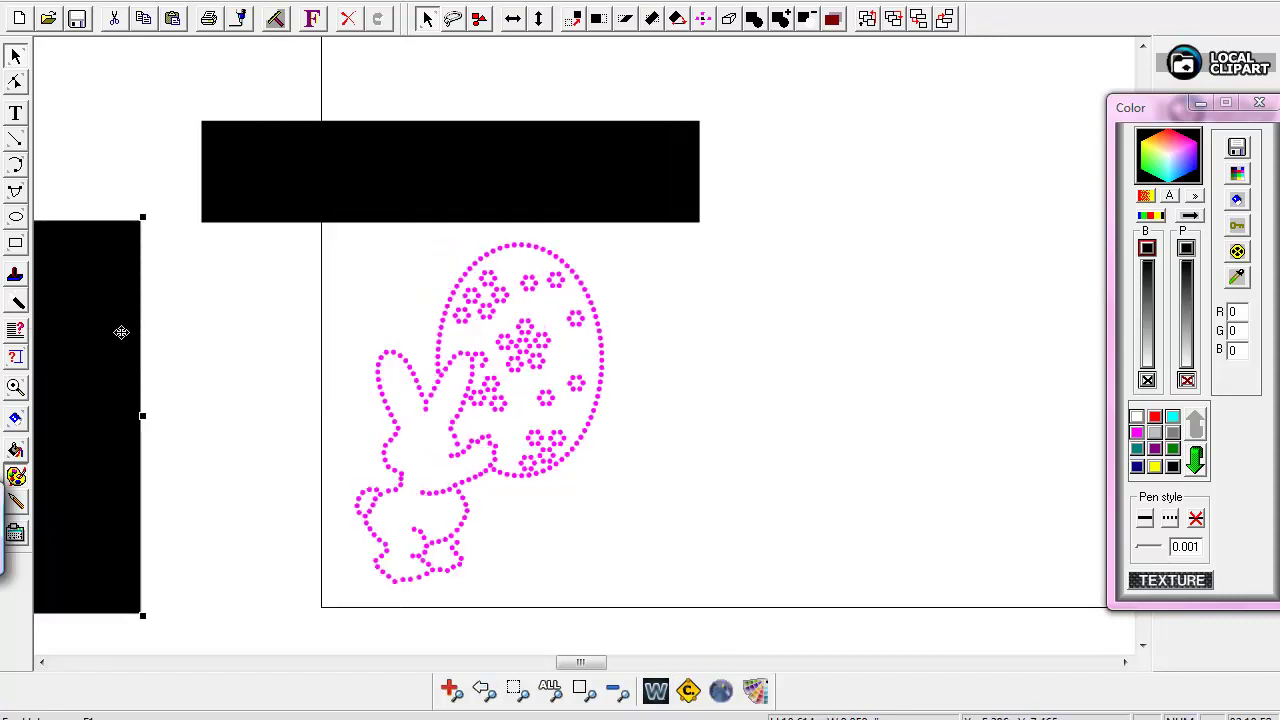
{"action": "left_click_drag", "start_coordinate": [121, 332], "coordinate": [116, 315]}
{"action": "left_click", "coordinate": [215, 210]}
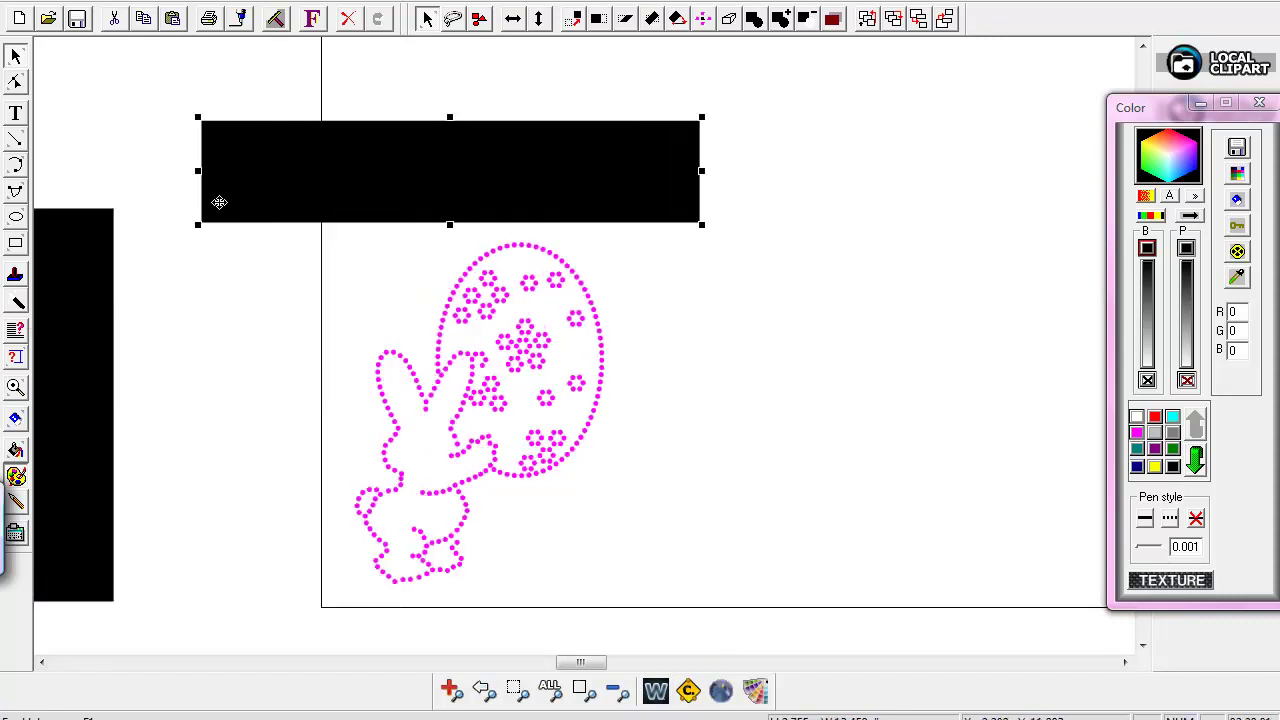
{"action": "left_click_drag", "start_coordinate": [217, 200], "coordinate": [67, 164]}
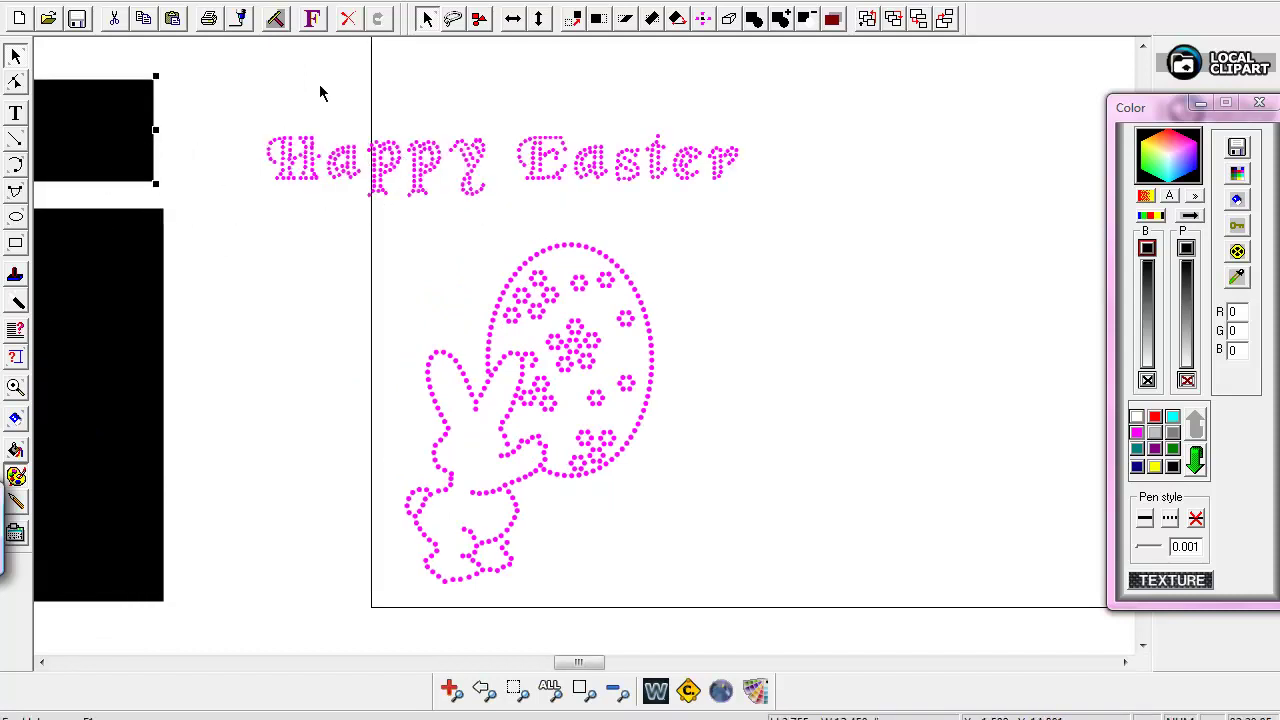
{"action": "left_click_drag", "start_coordinate": [252, 89], "coordinate": [811, 223]}
{"action": "left_click_drag", "start_coordinate": [505, 121], "coordinate": [546, 140]}
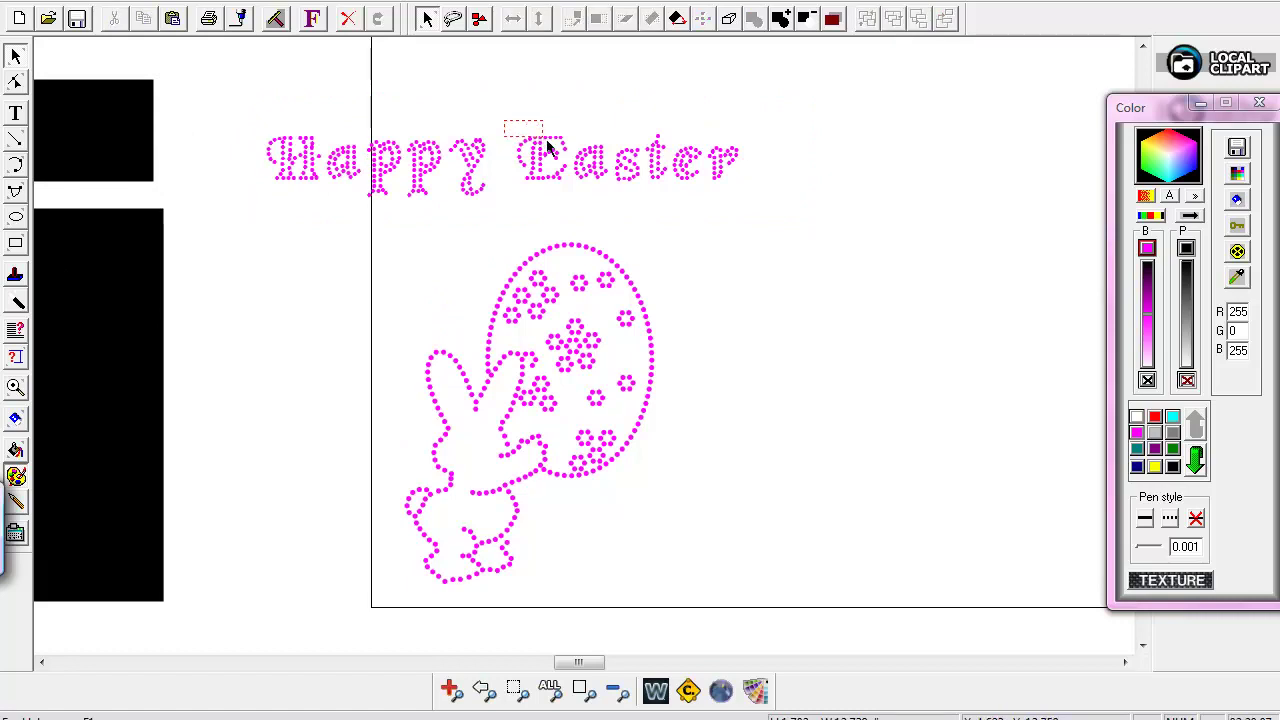
{"action": "left_click_drag", "start_coordinate": [269, 104], "coordinate": [884, 245]}
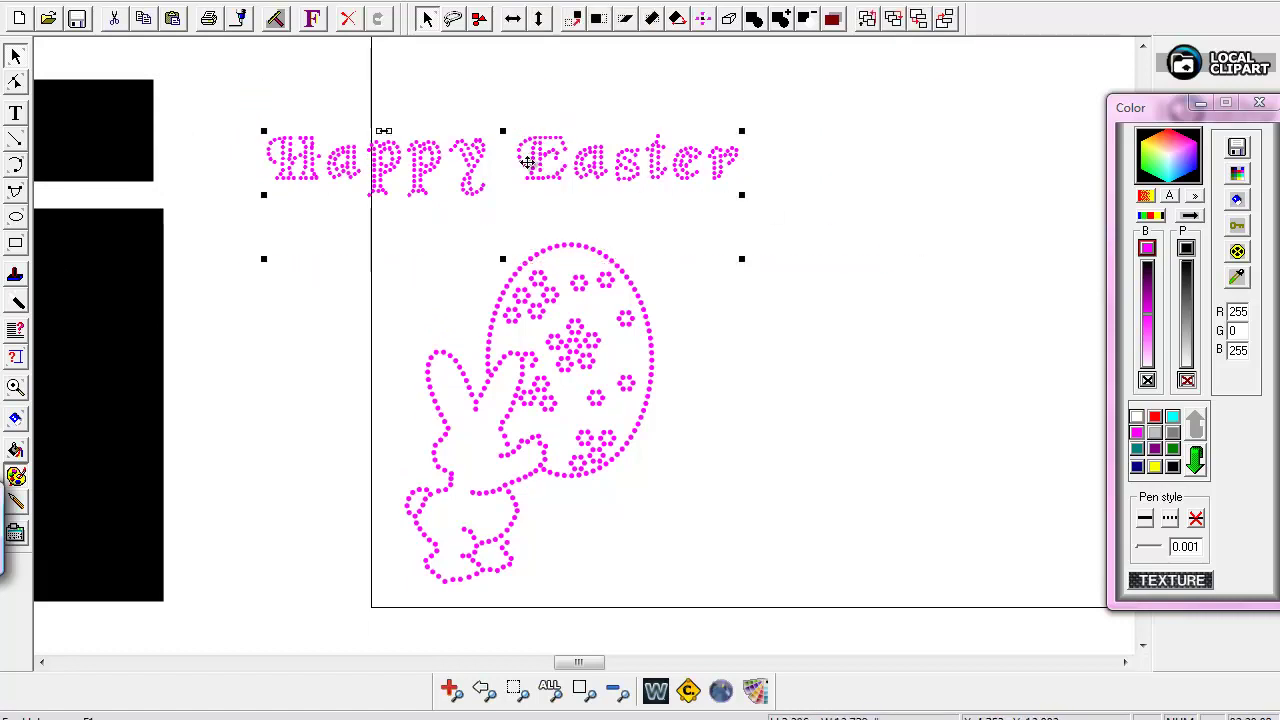
{"action": "left_click_drag", "start_coordinate": [528, 164], "coordinate": [604, 199]}
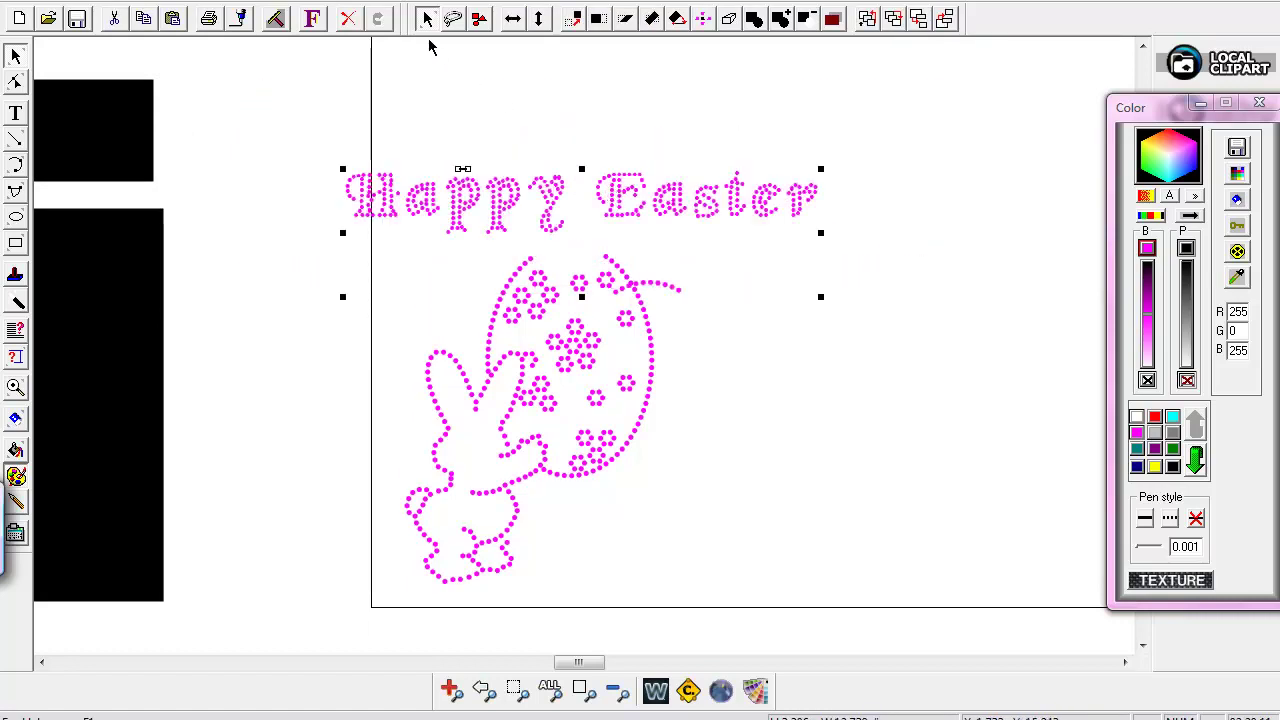
{"action": "left_click", "coordinate": [350, 20]}
- Move the Happy Easter lettering down to just above the egg
{"action": "left_click", "coordinate": [357, 148]}
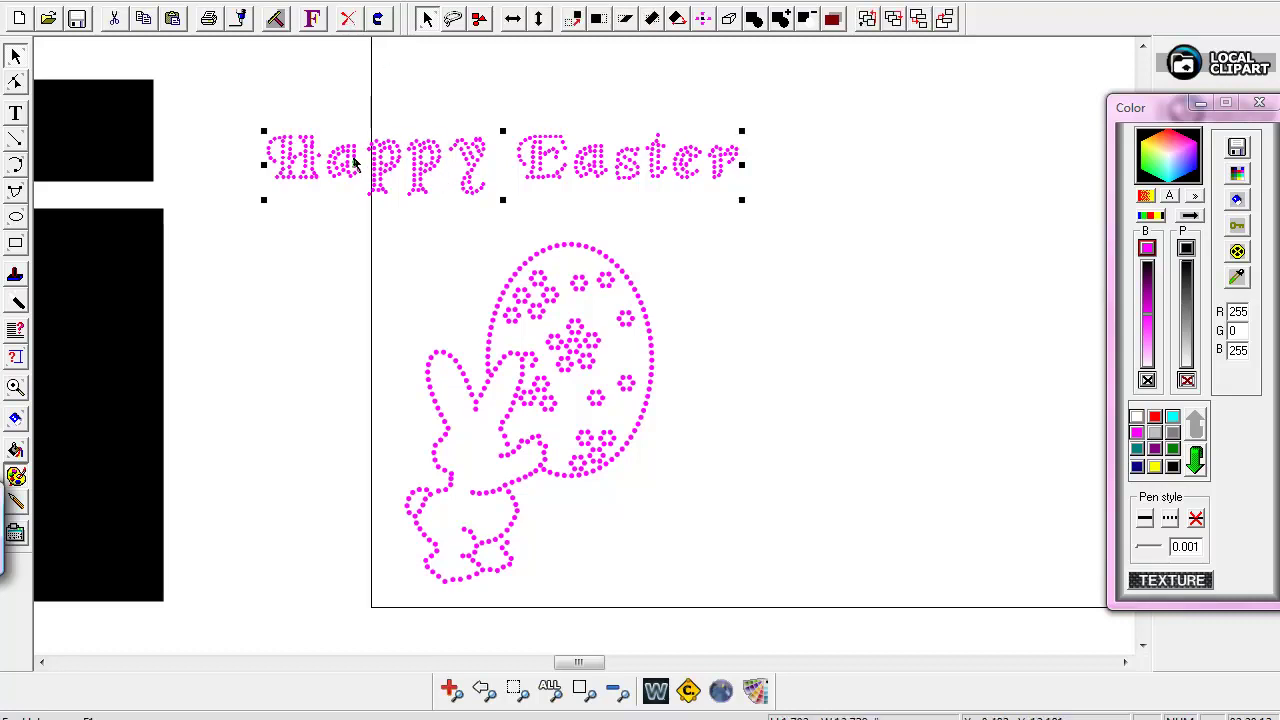
{"action": "left_click_drag", "start_coordinate": [414, 171], "coordinate": [471, 212]}
{"action": "left_click", "coordinate": [280, 136]}
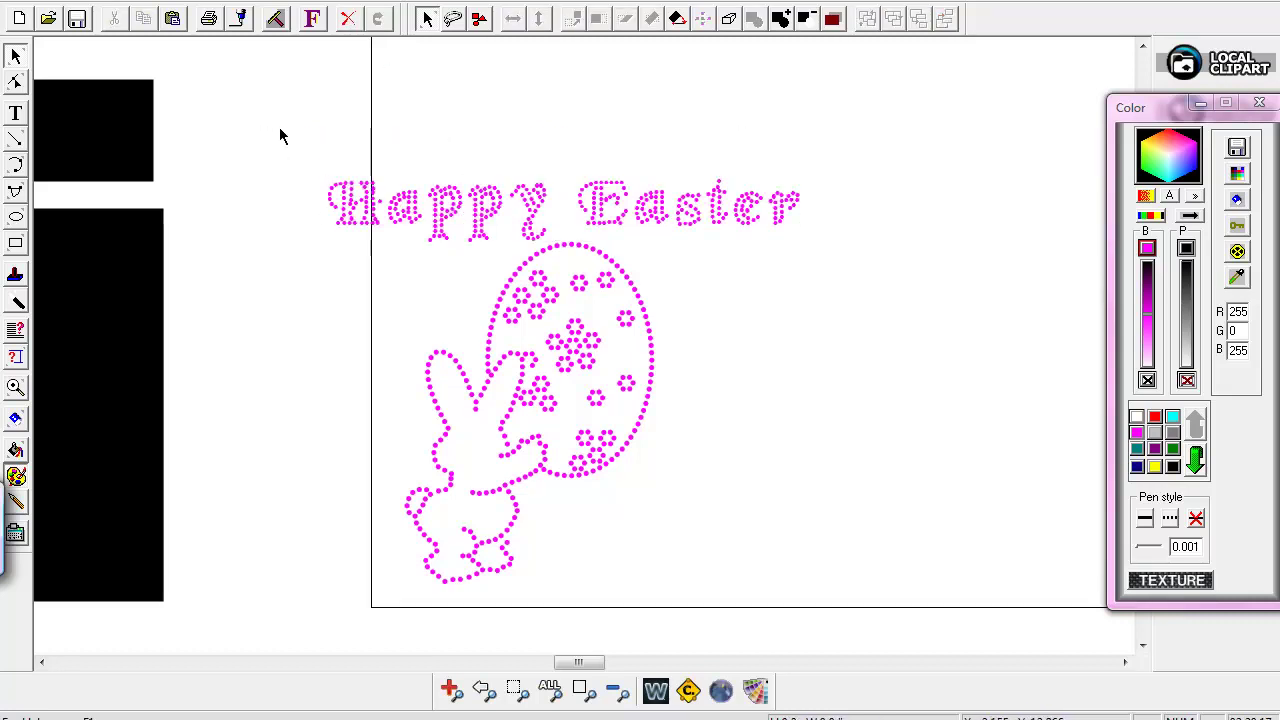
{"action": "left_click_drag", "start_coordinate": [271, 129], "coordinate": [885, 613]}
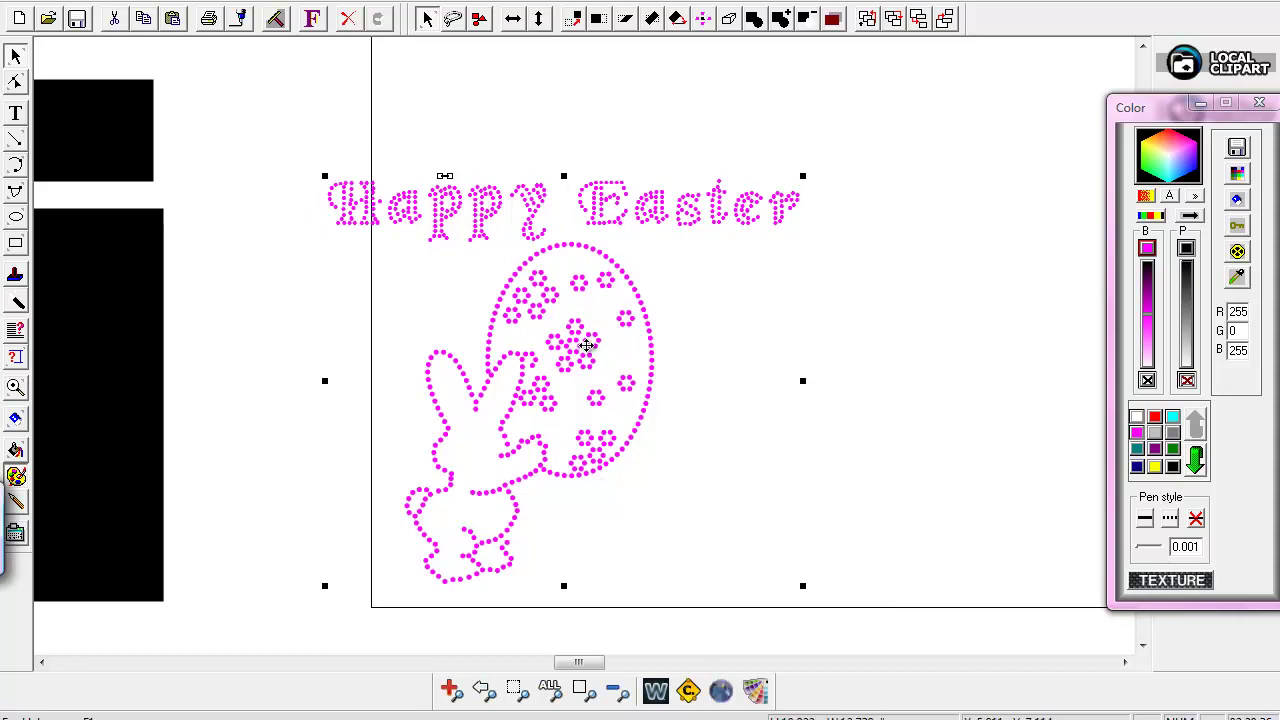
{"action": "left_click", "coordinate": [877, 285]}
- Place the wide black rectangle over the Happy Easter lettering and send it to the back
{"action": "left_click_drag", "start_coordinate": [136, 153], "coordinate": [760, 195]}
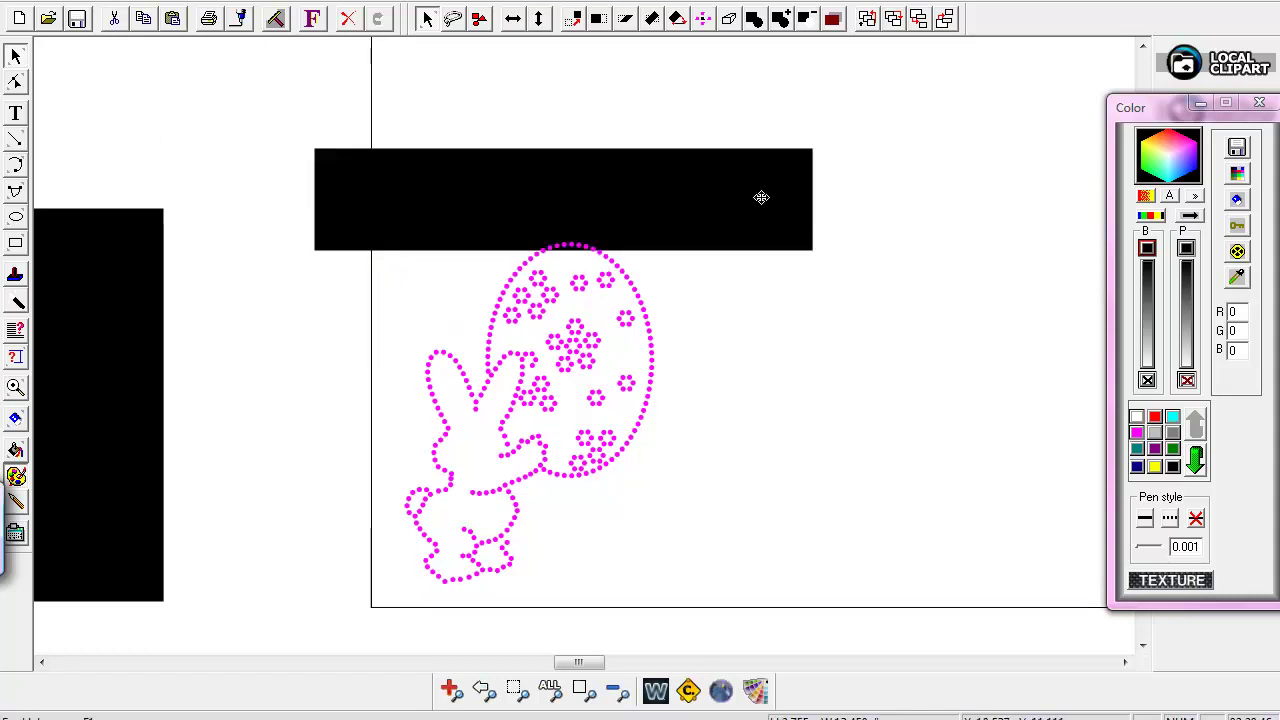
{"action": "left_click", "coordinate": [330, 5]}
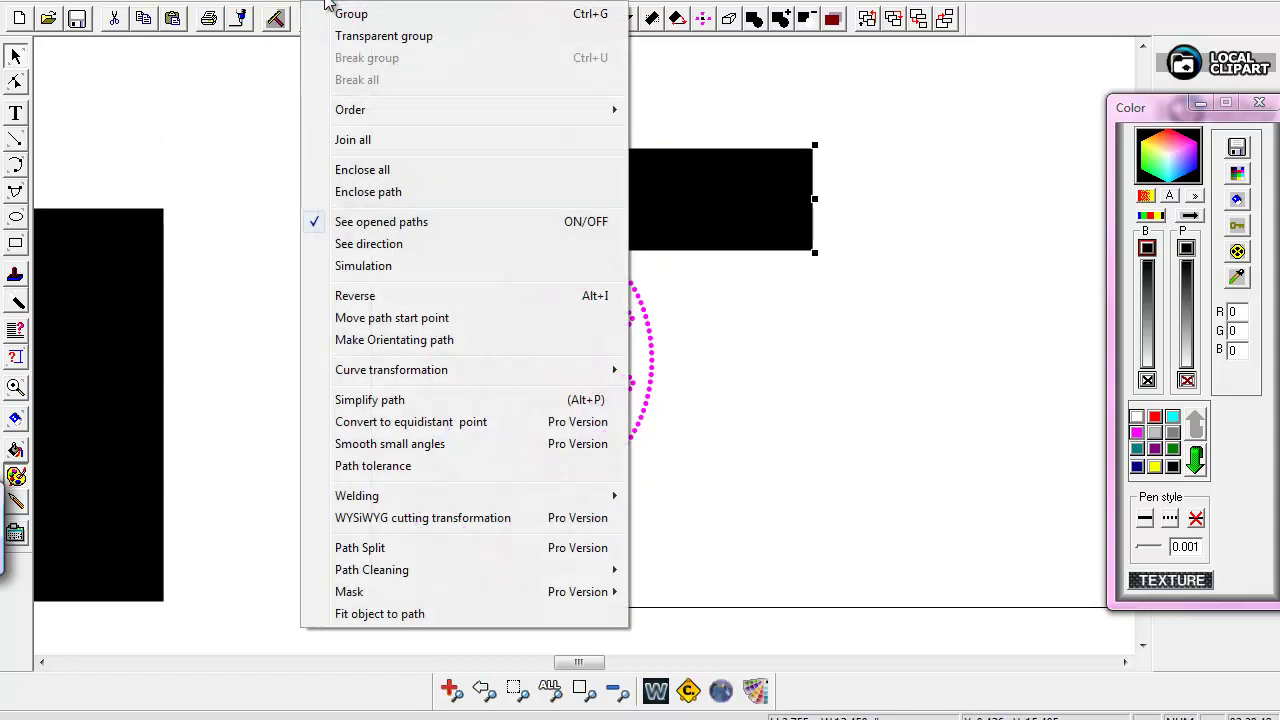
{"action": "mouse_move", "coordinate": [366, 114]}
{"action": "left_click", "coordinate": [664, 154]}
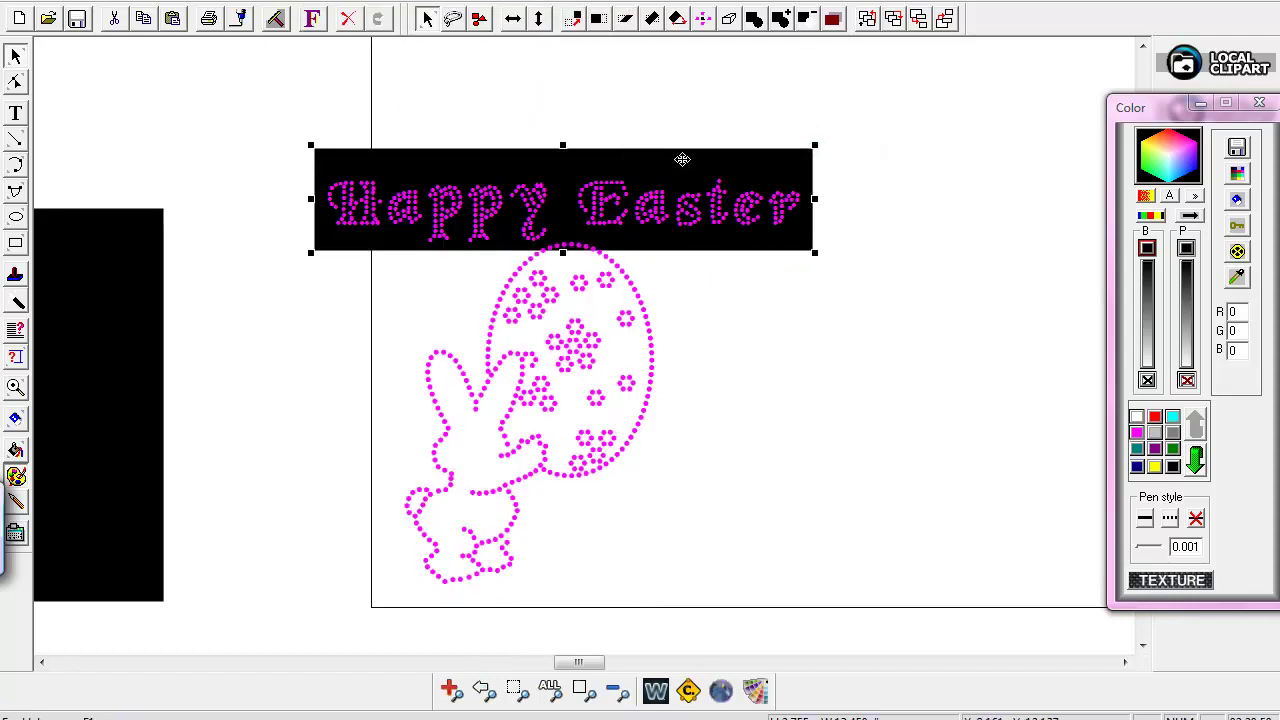
{"action": "left_click", "coordinate": [886, 139]}
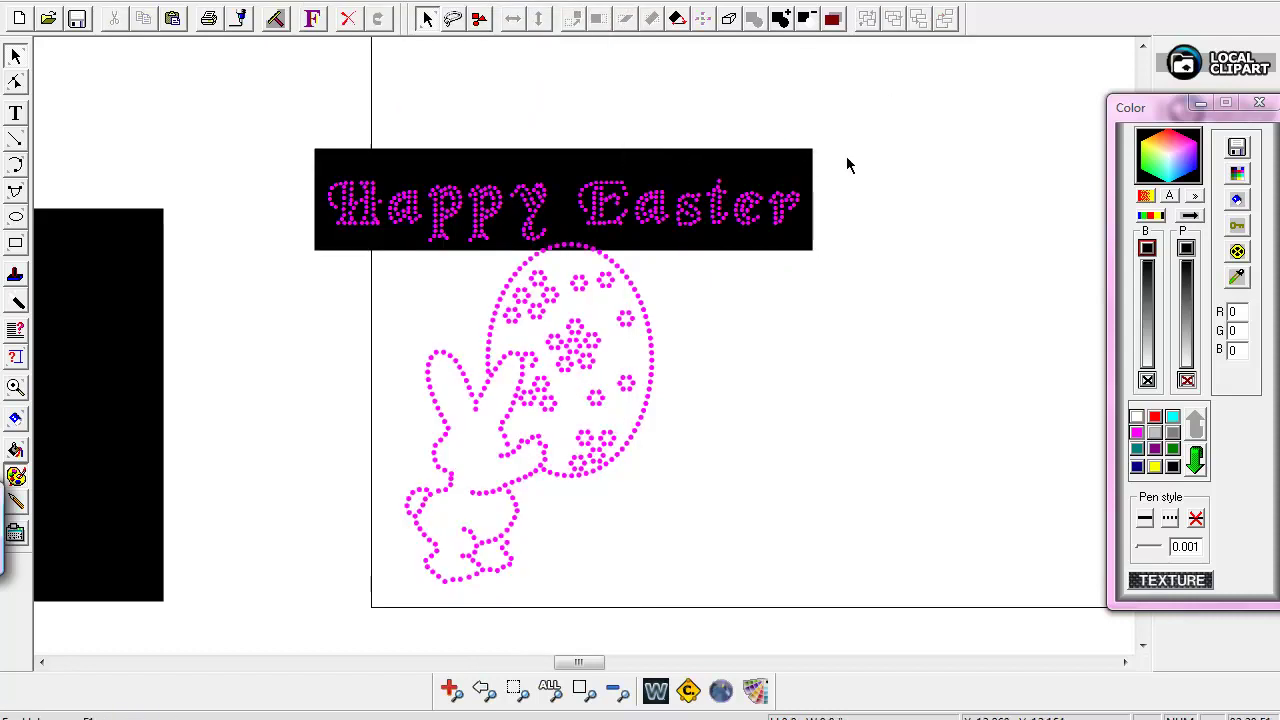
- Fill the rectangle behind the Happy Easter lettering with white and give it a magenta outline
{"action": "left_click", "coordinate": [798, 184]}
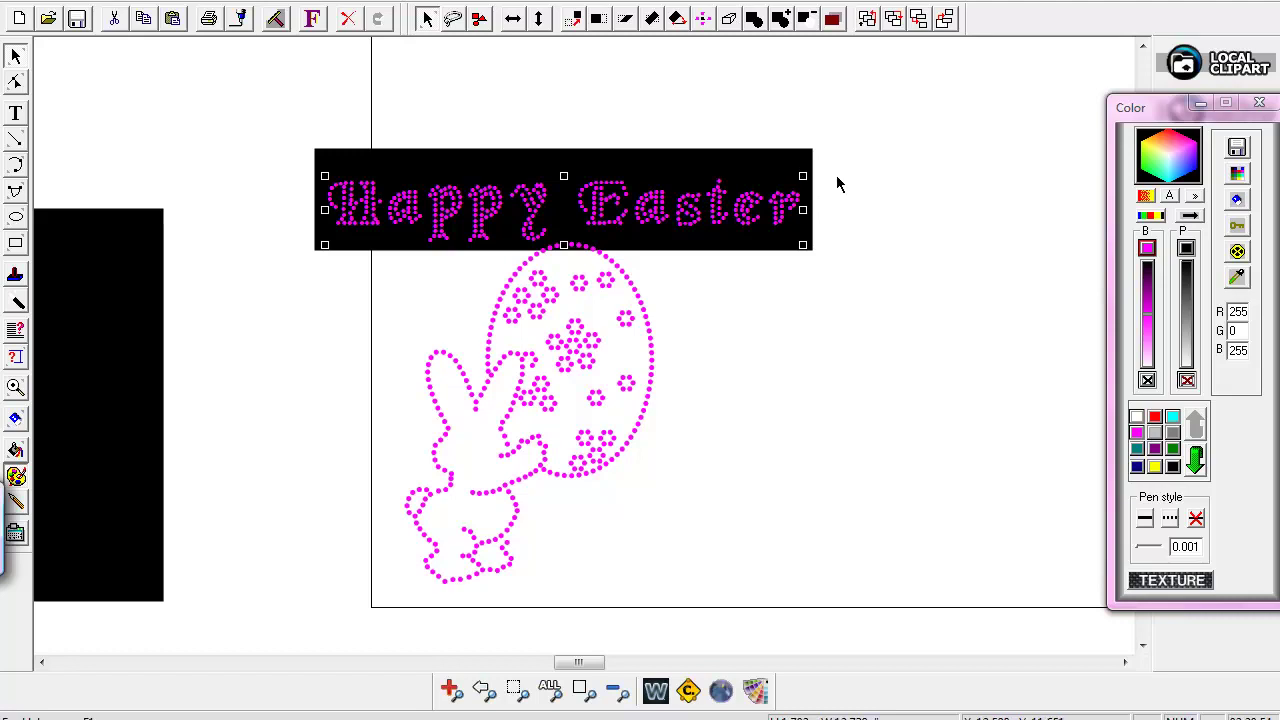
{"action": "left_click", "coordinate": [810, 168]}
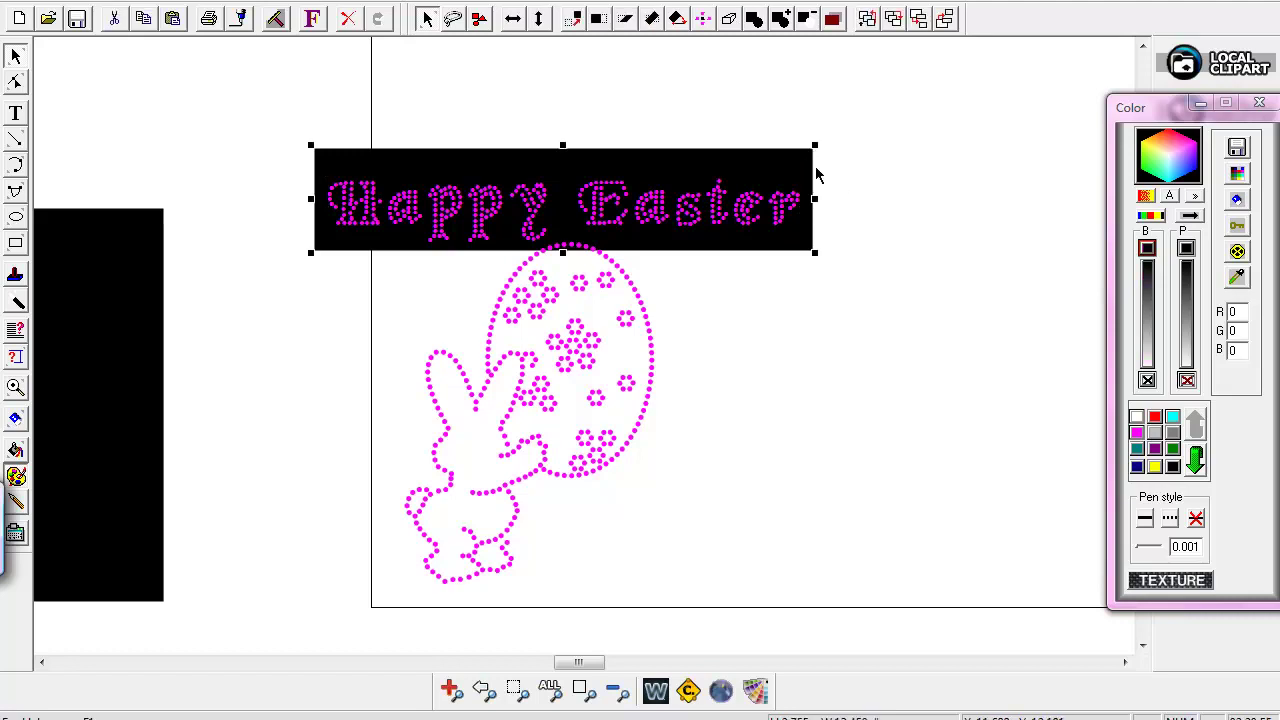
{"action": "left_click", "coordinate": [1137, 417]}
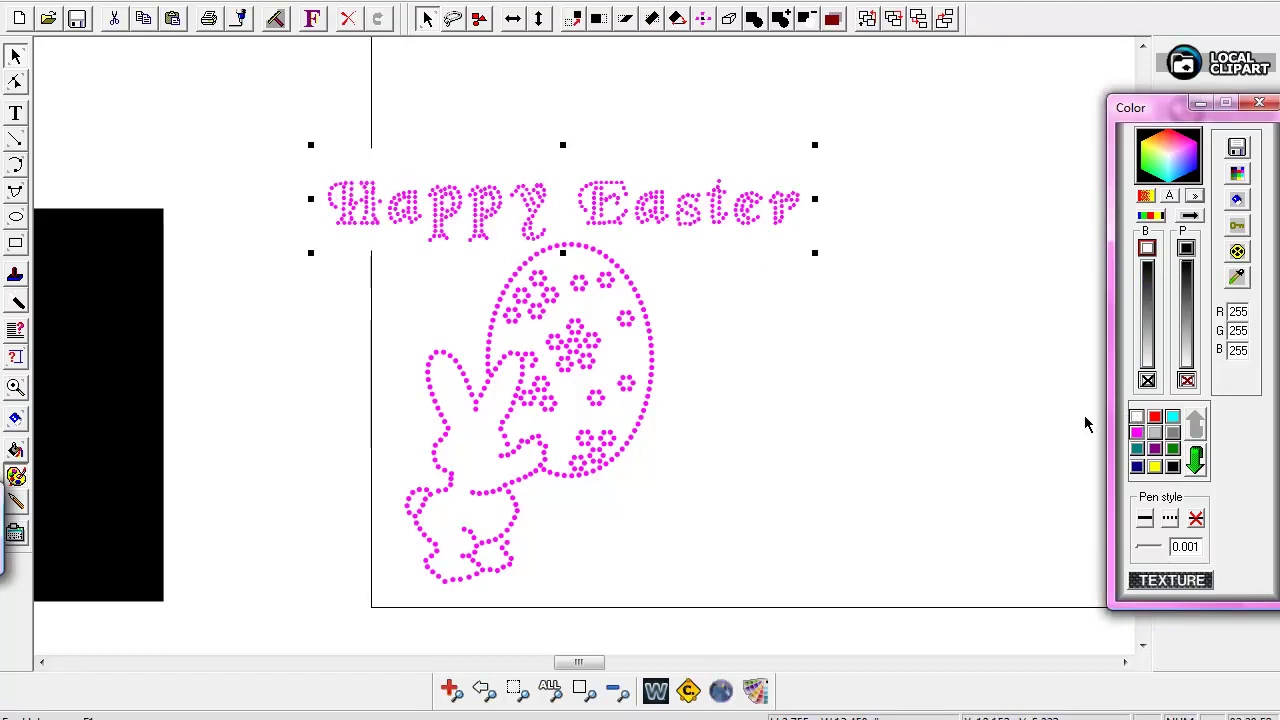
{"action": "right_click", "coordinate": [1137, 432]}
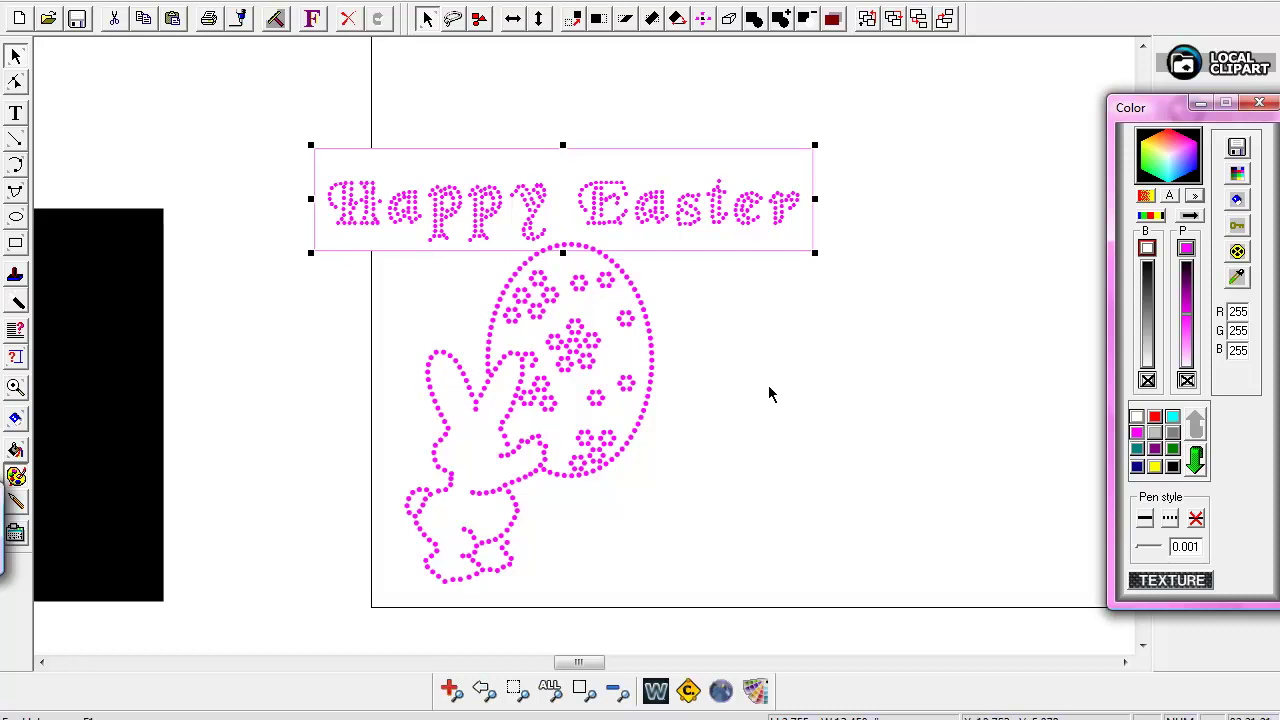
- Move the tall black rectangle towards the bunny and egg dots
{"action": "left_click_drag", "start_coordinate": [100, 403], "coordinate": [229, 371]}
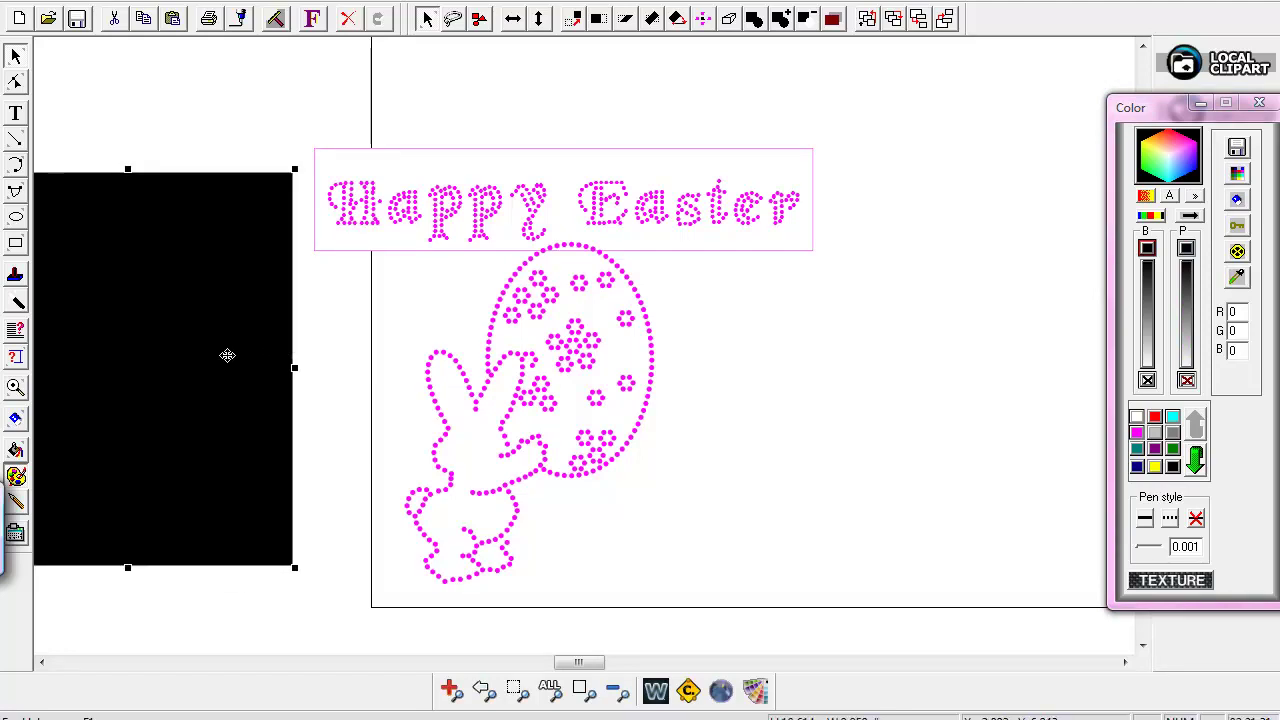